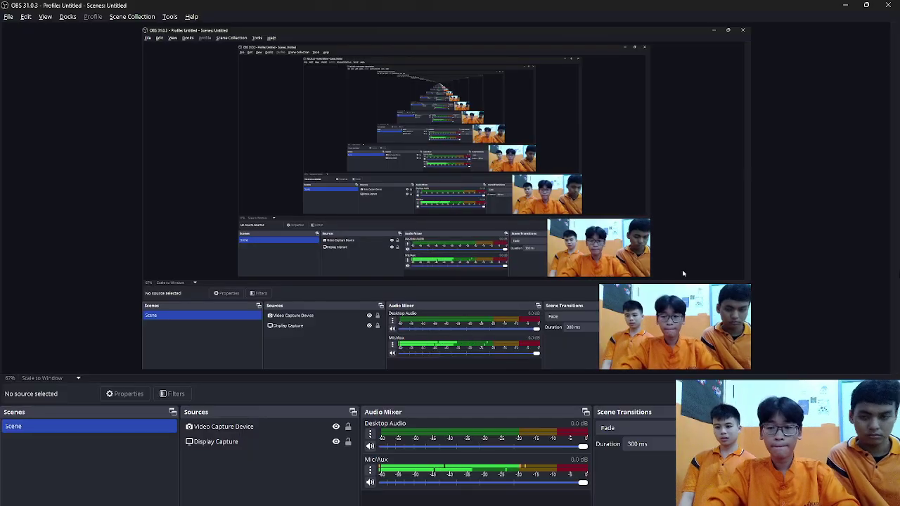
- Switch from OBS Studio to Chrome showing the library app's login page at localhost:8000/login
key(alt+Tab)
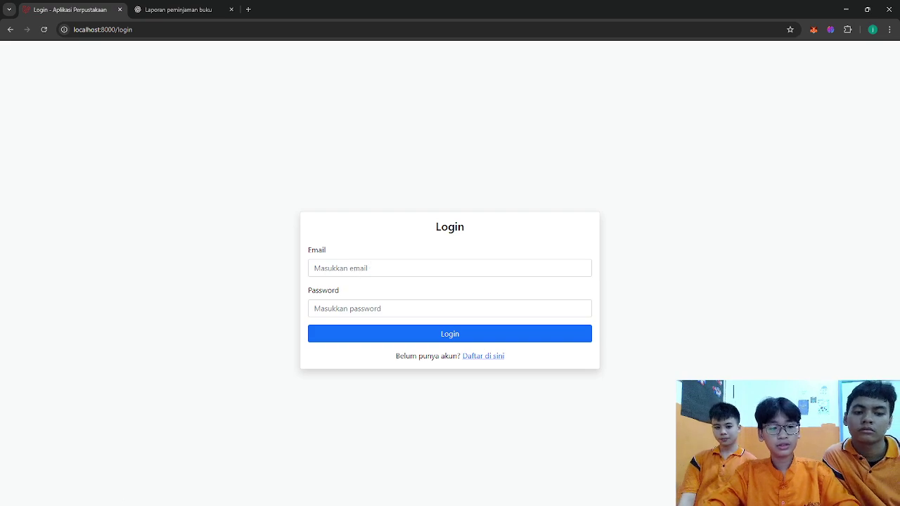
- Launch Navicat Premium Lite from the system search
key(super)
text(navicat)
key(Return)
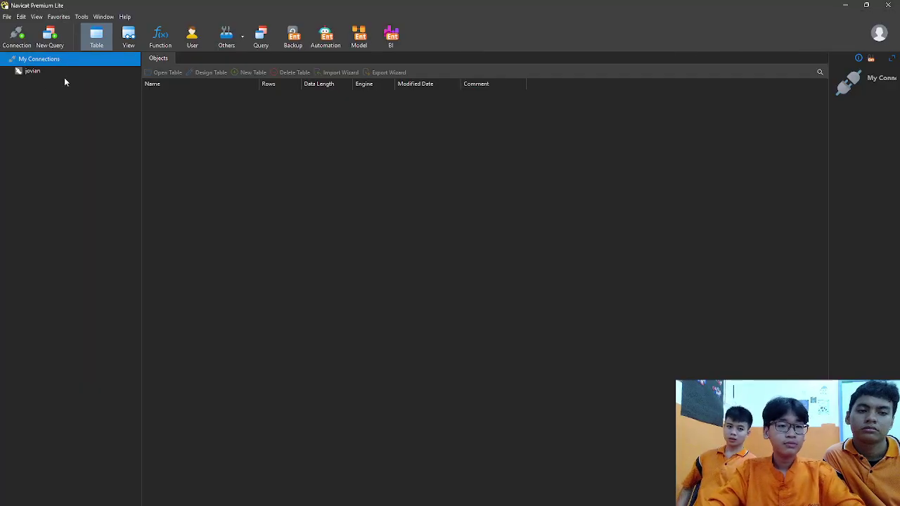
- Open the perpustakaan levels table listing admin, petugas, user and manager, then return to Chrome
double_click(32, 71)
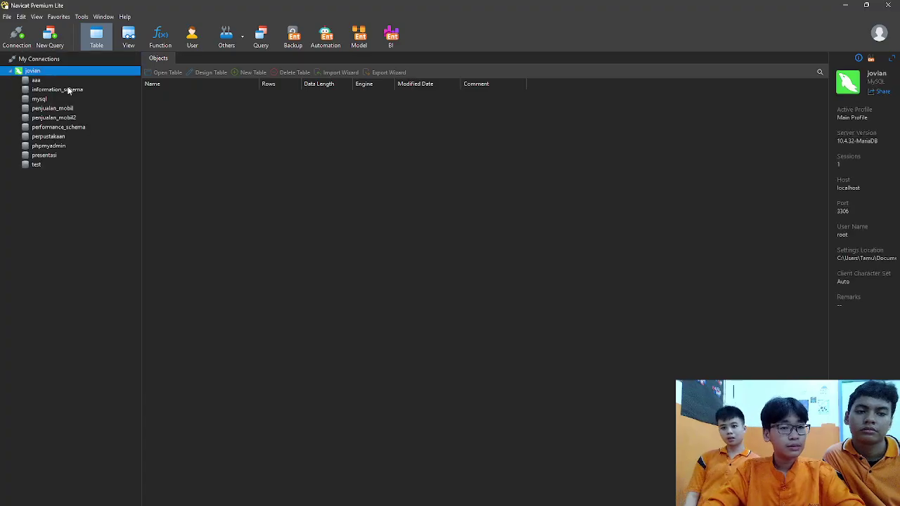
double_click(60, 137)
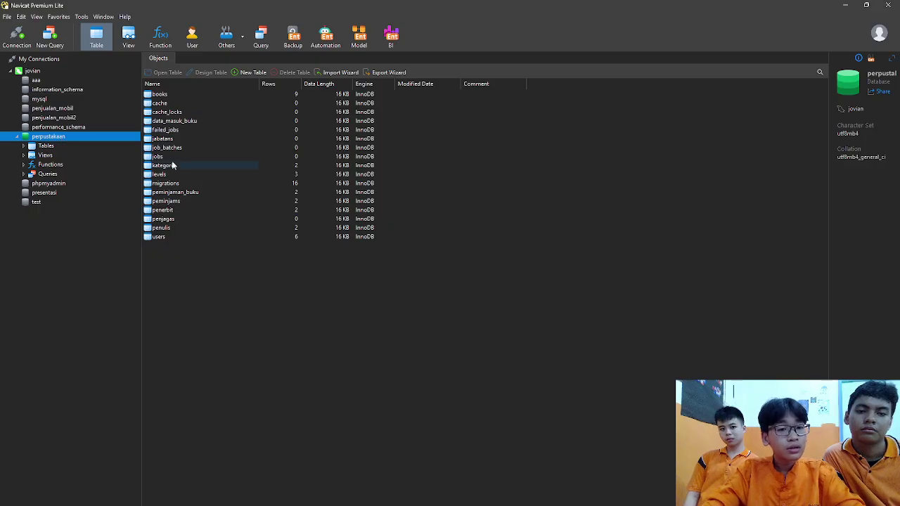
double_click(160, 174)
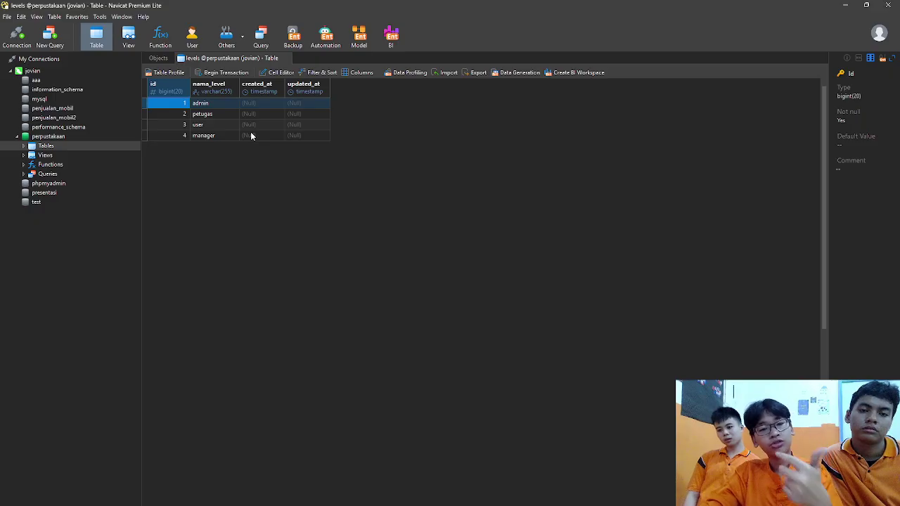
key(Right)
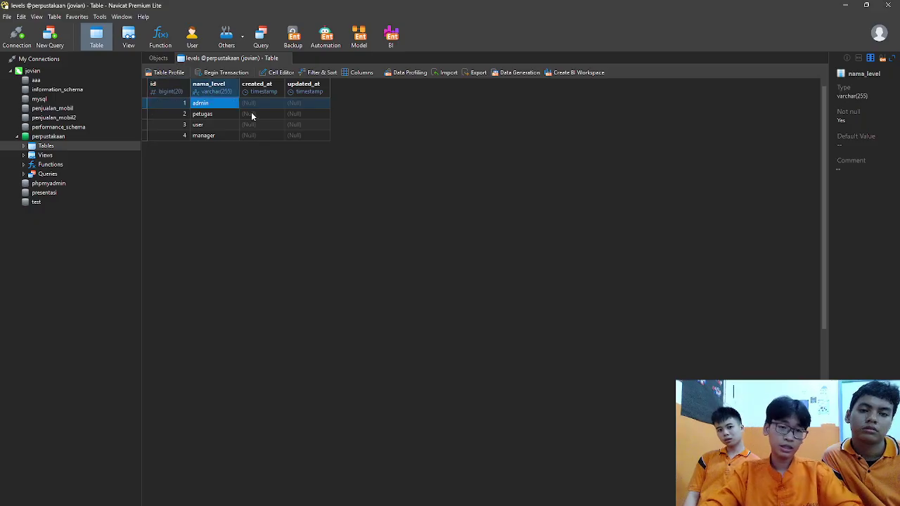
key(alt+Tab)
- Log in as the admin account using its saved email and the account password
click(387, 268)
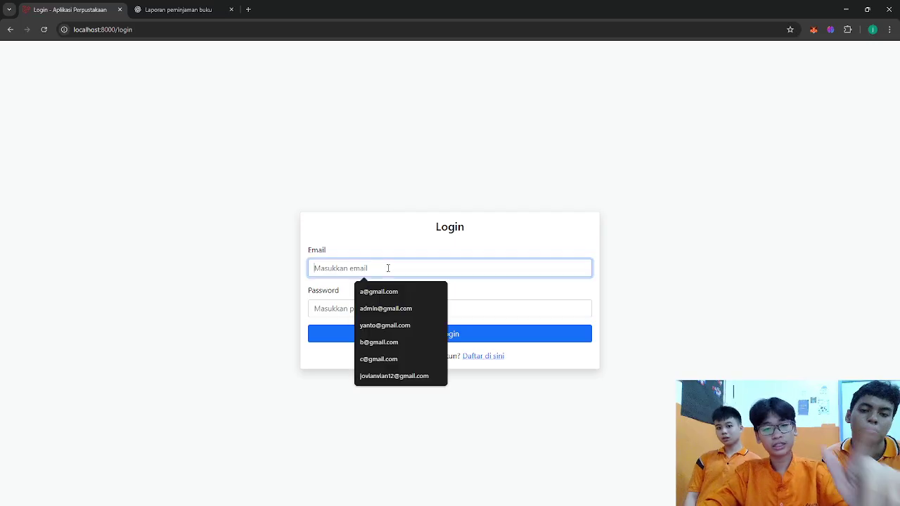
click(382, 295)
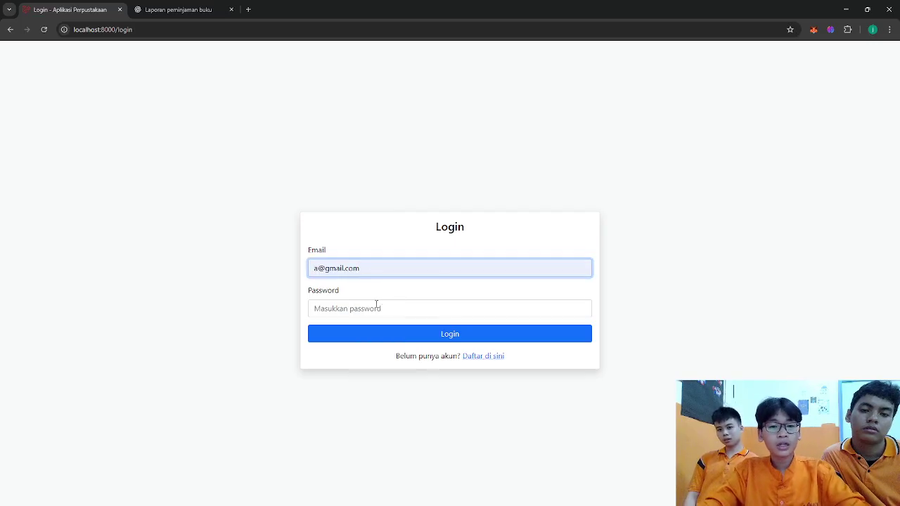
click(376, 305)
text(123)
key(Return)
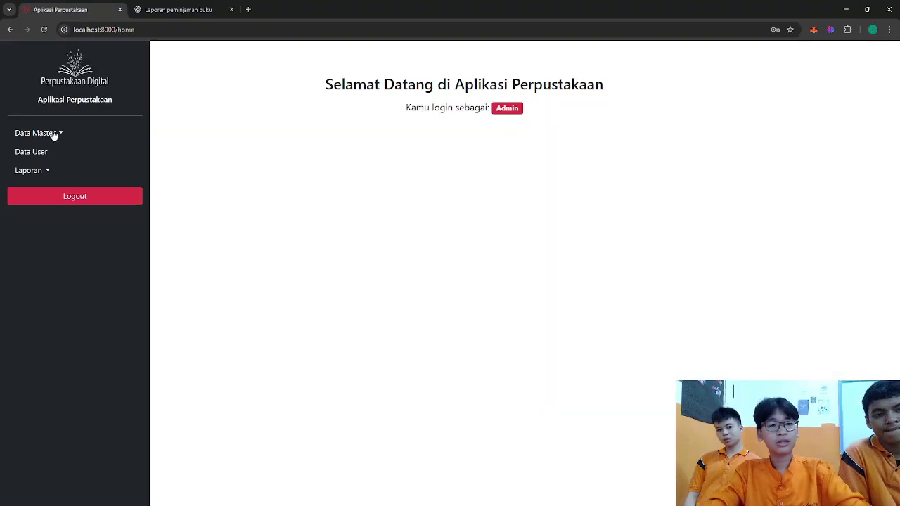
- View the Data User list of six accounts and the Laporan menu, then switch to Sublime Text
click(53, 133)
click(35, 135)
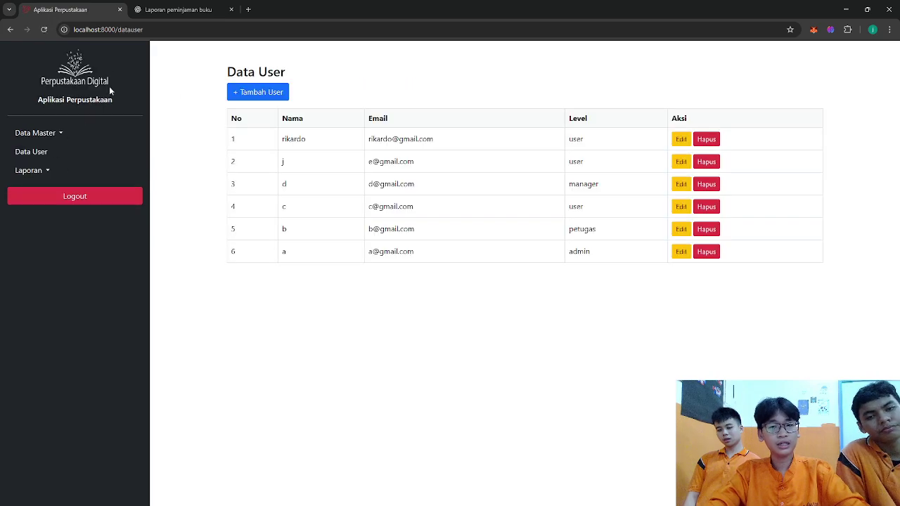
click(44, 172)
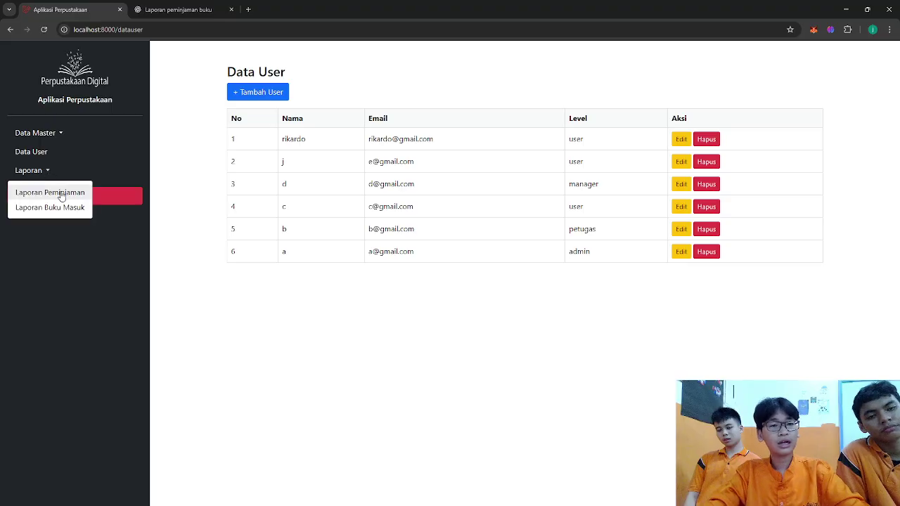
click(34, 376)
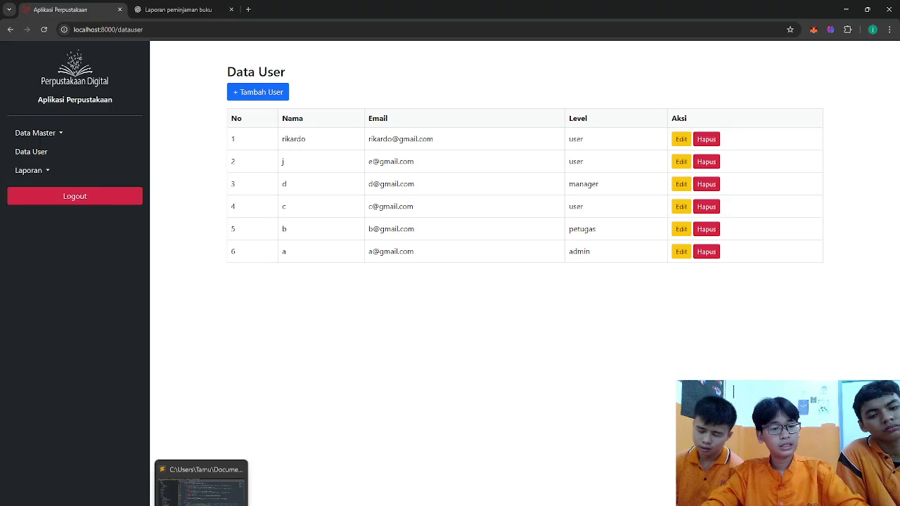
click(204, 485)
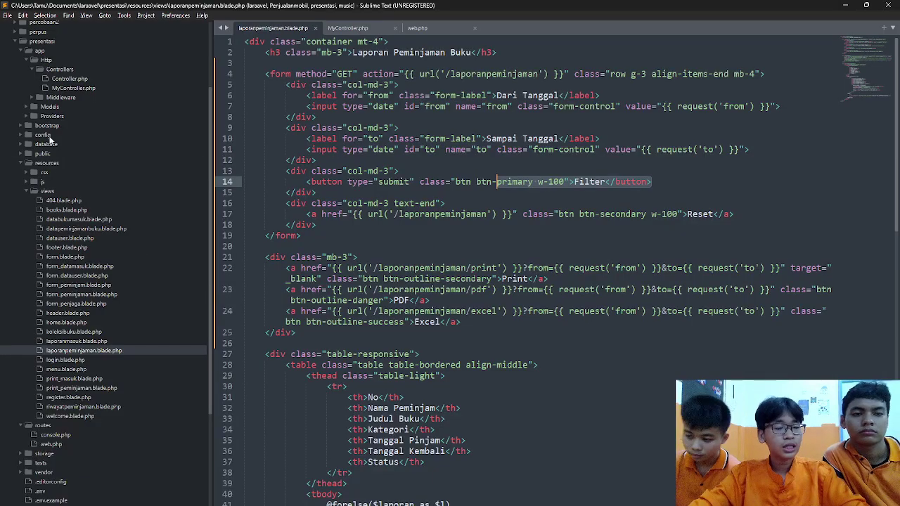
- Open menu.blade.php and highlight the level checks, including the level 1 condition on line 13
scroll(122, 185, down, 5)
scroll(123, 186, up, 4)
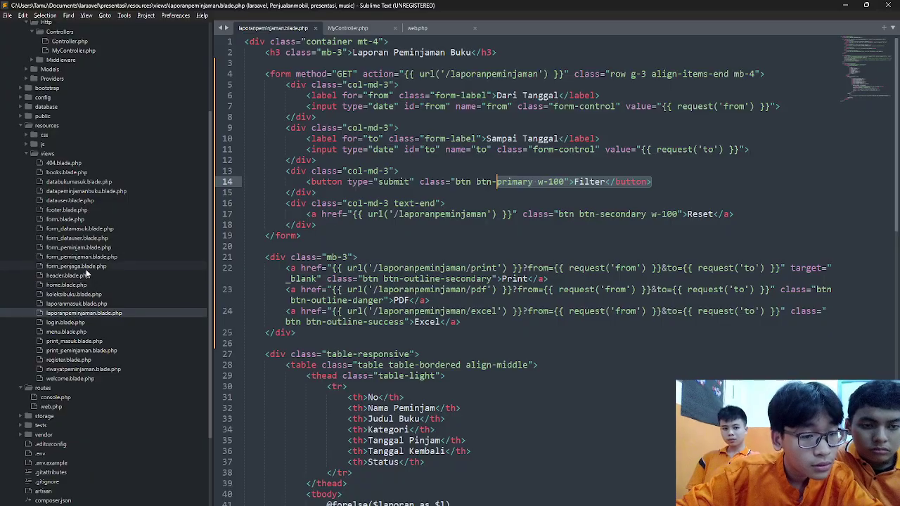
click(85, 333)
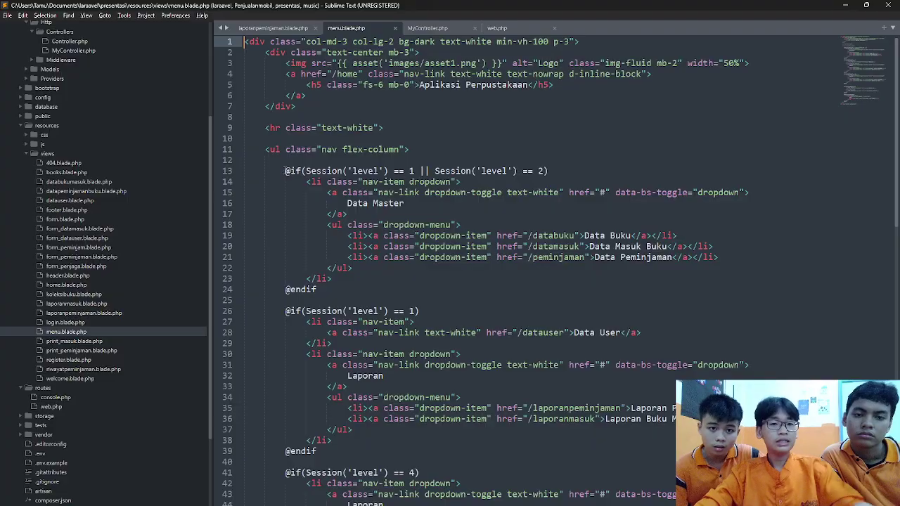
double_click(365, 170)
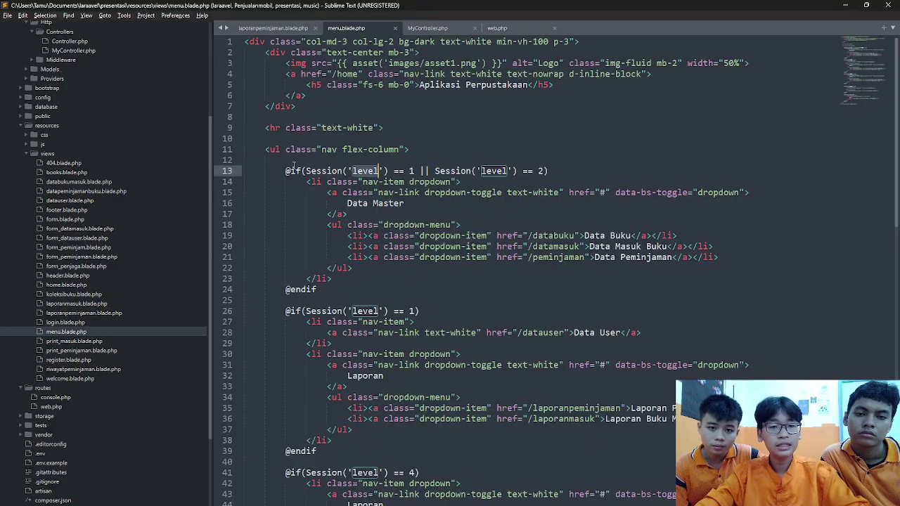
drag(286, 170, 414, 165)
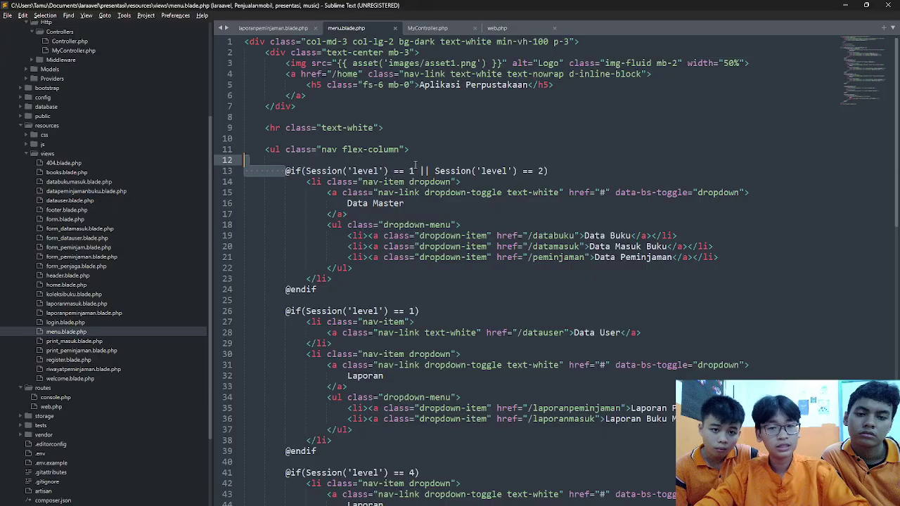
click(415, 165)
click(415, 171)
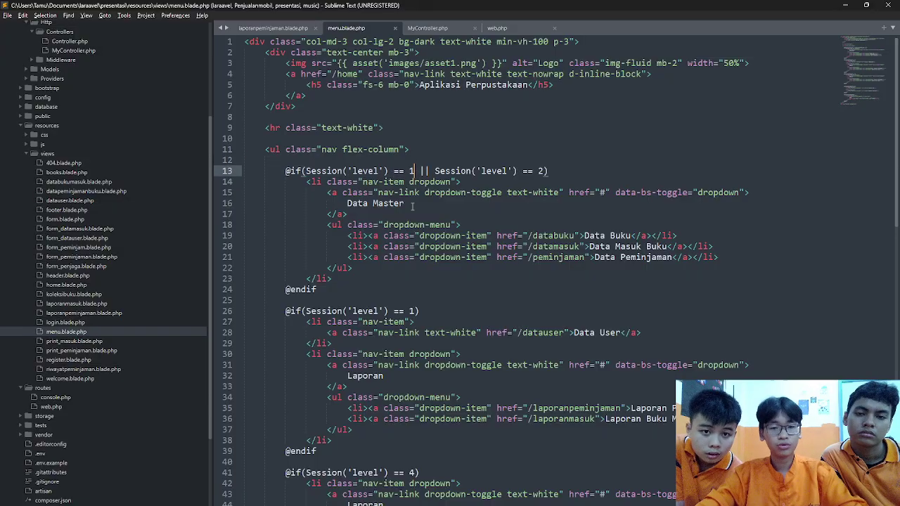
- Point out the level 1 block on line 26 and the level 4 block on lines 41–51
click(424, 312)
scroll(433, 169, down, 9)
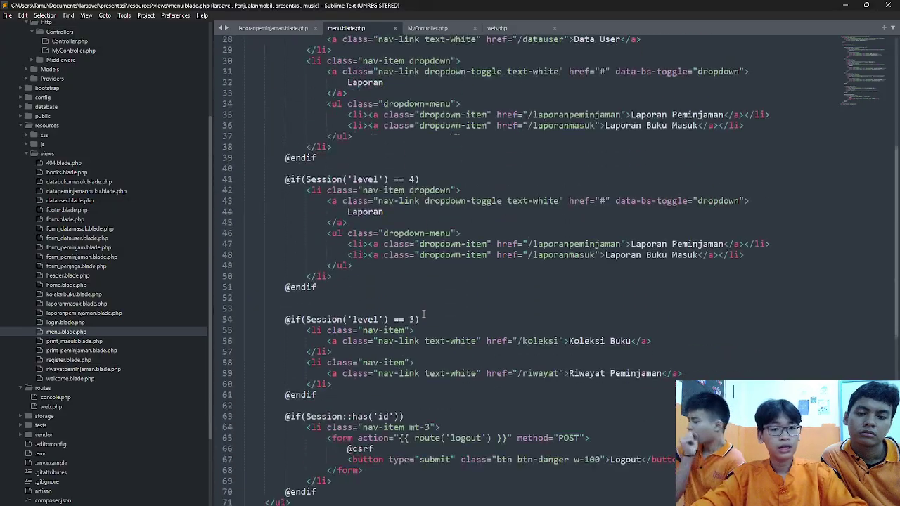
drag(287, 180, 362, 285)
click(366, 286)
scroll(415, 226, down, 5)
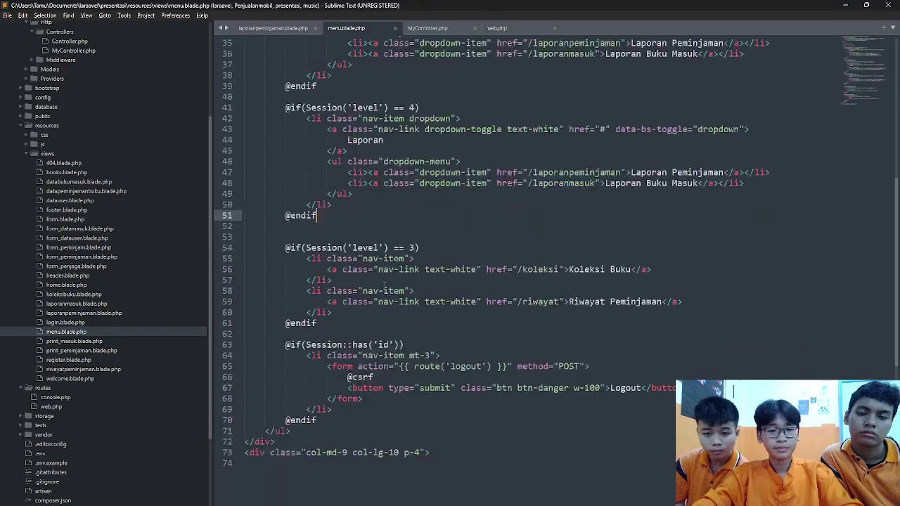
scroll(384, 286, up, 6)
scroll(384, 287, down, 5)
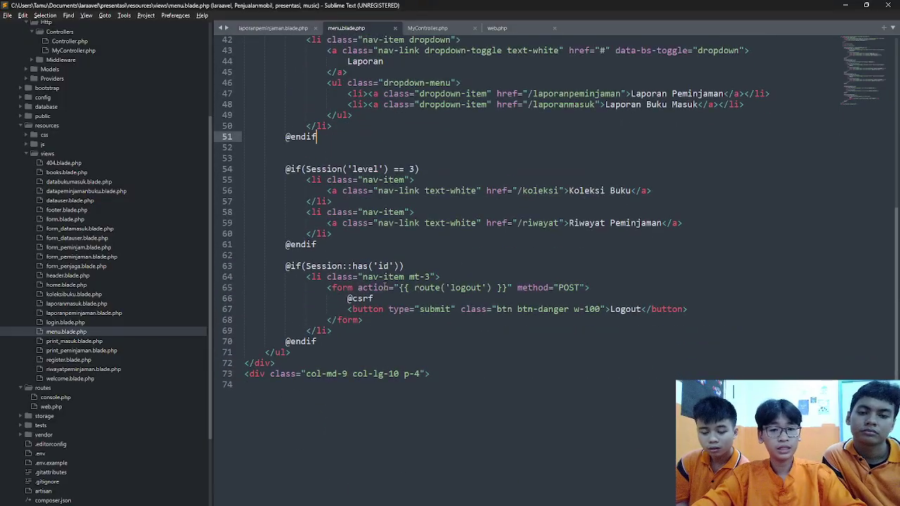
scroll(384, 287, up, 13)
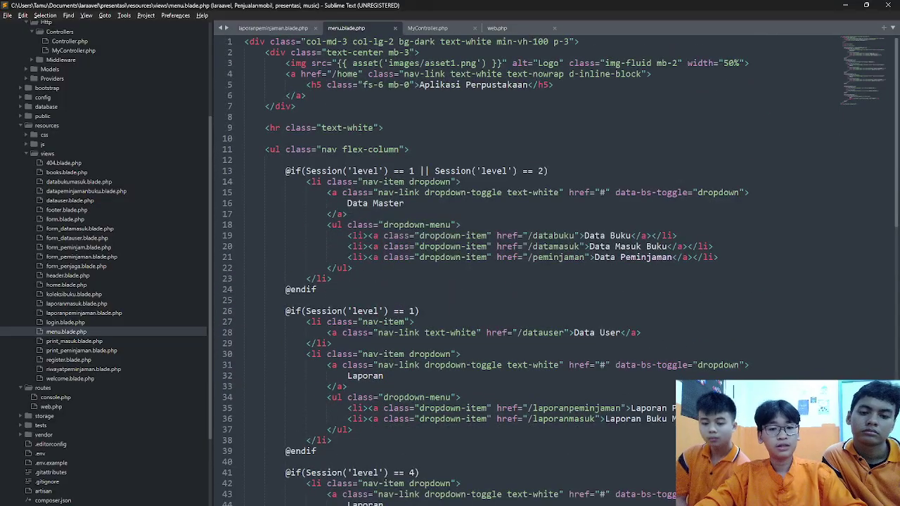
key(alt+Tab)
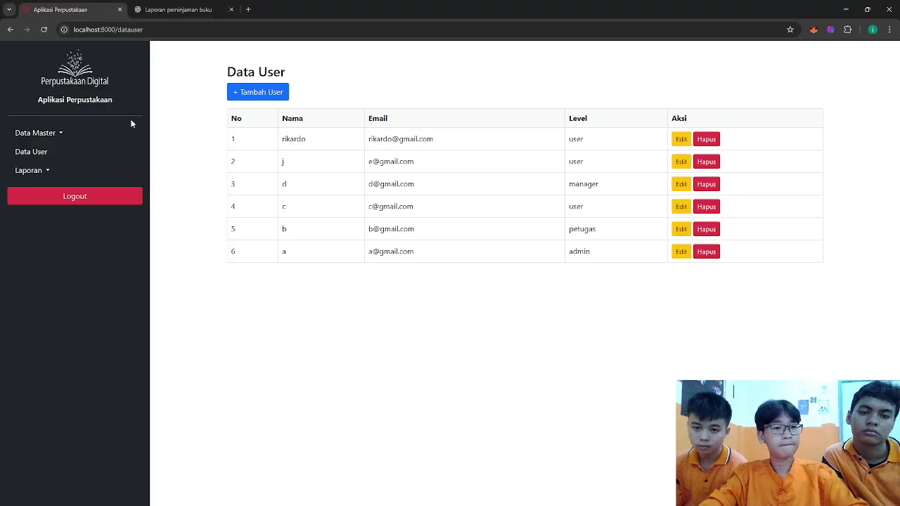
- Log out and fill the login Email with the saved petugas account's address
click(124, 201)
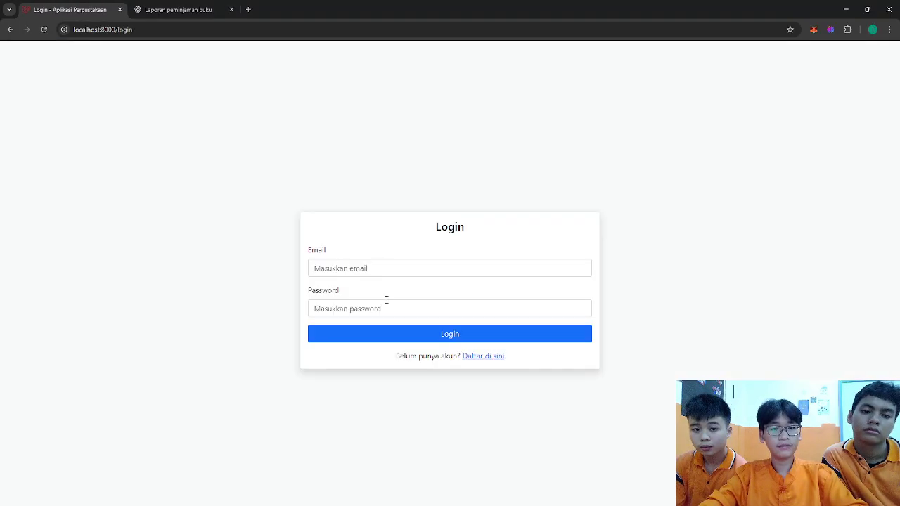
click(377, 268)
text(b@gmail.com)
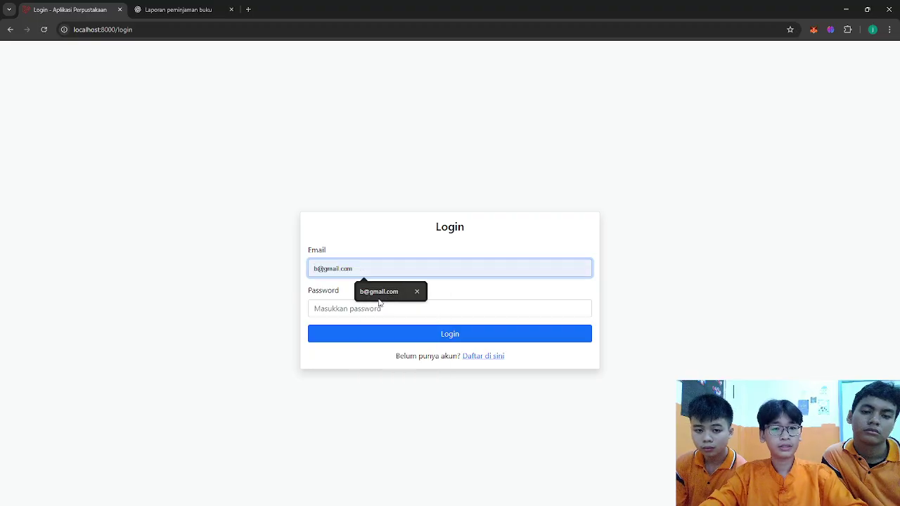
click(379, 298)
- Open the perpustakaan users table in Navicat to check each account's level_id, then return to Chrome
key(alt+Tab)
key(alt+Tab)
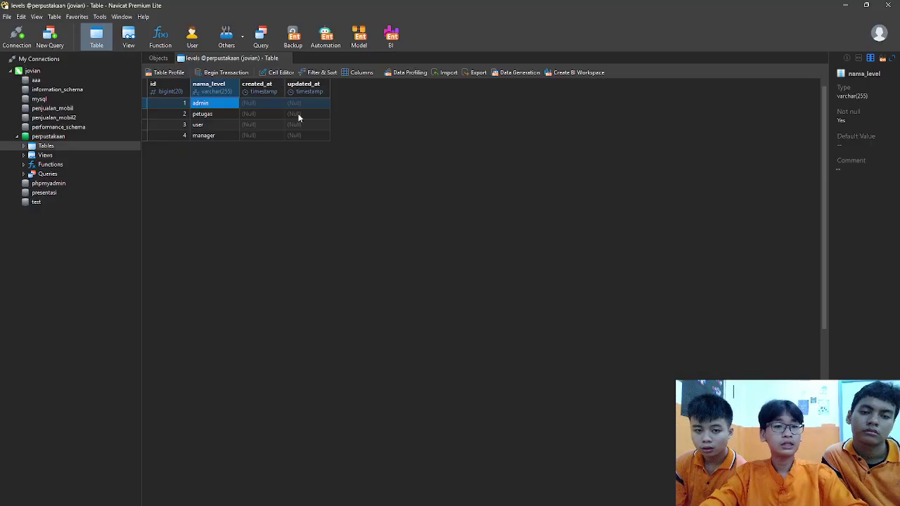
key(alt+Tab)
key(alt+Tab)
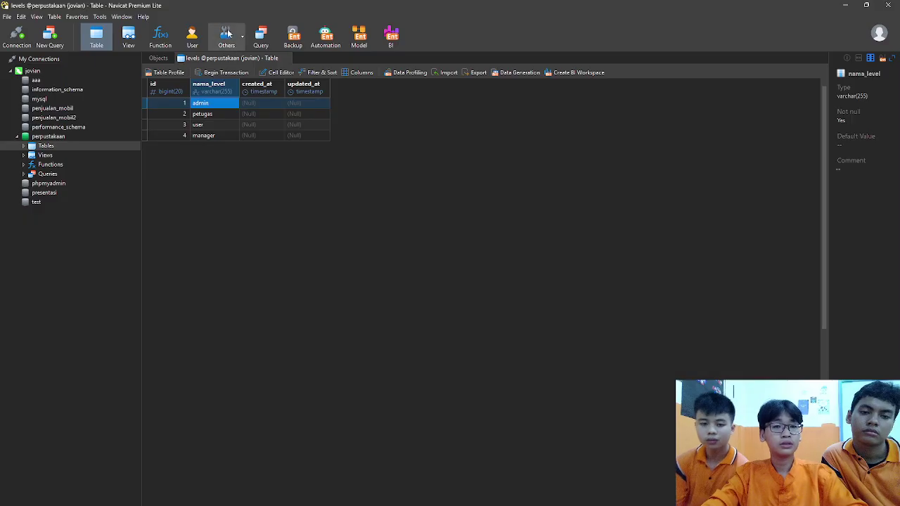
double_click(51, 147)
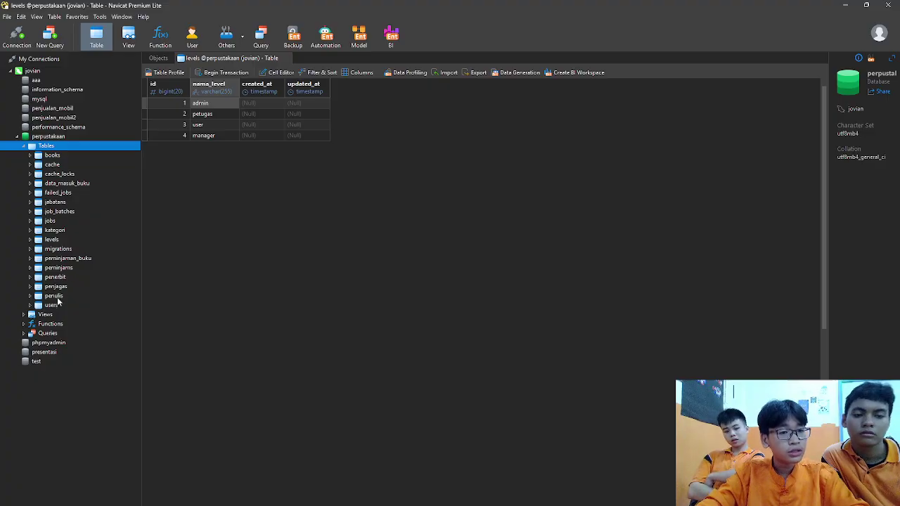
double_click(60, 304)
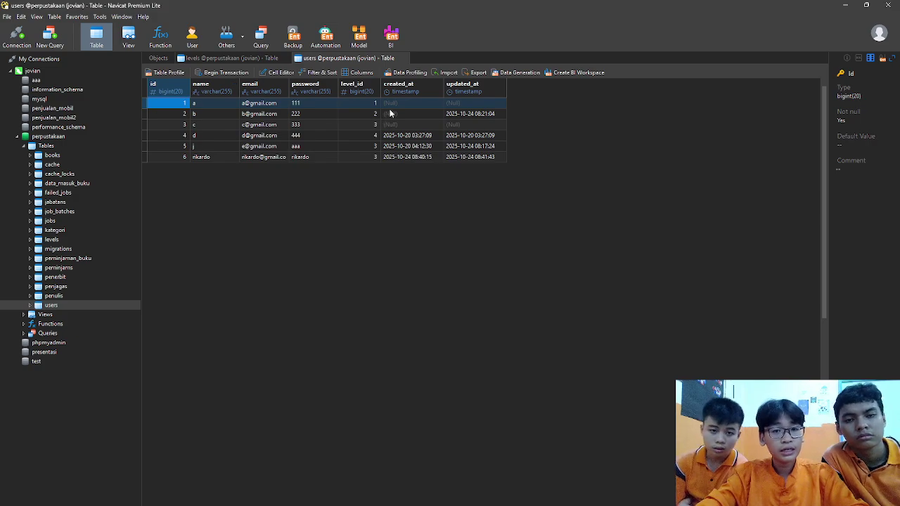
key(alt+Tab)
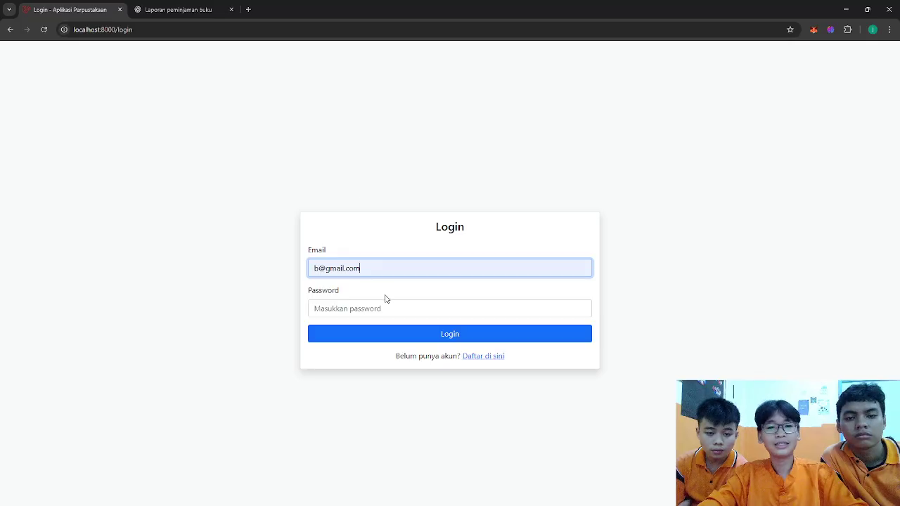
- Log in as the petugas account, look at the Data Master menu, then log out
click(390, 305)
text(123)
key(Return)
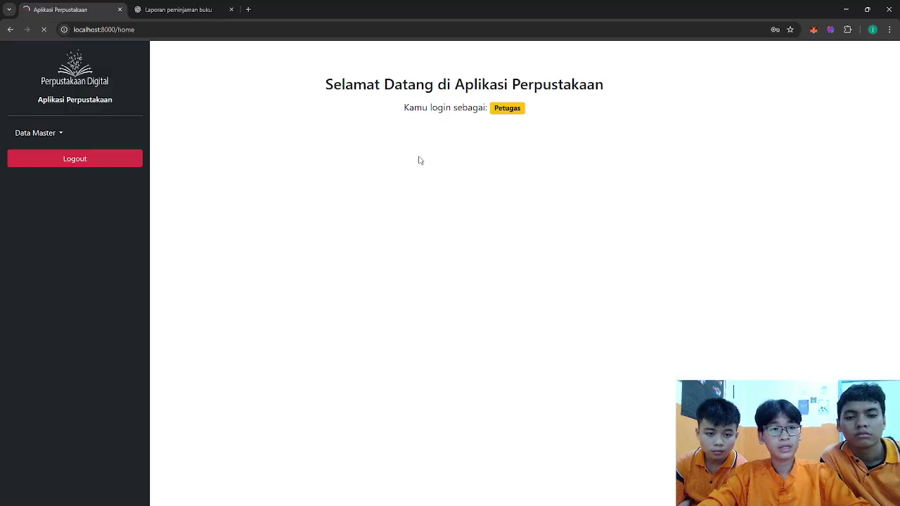
click(44, 134)
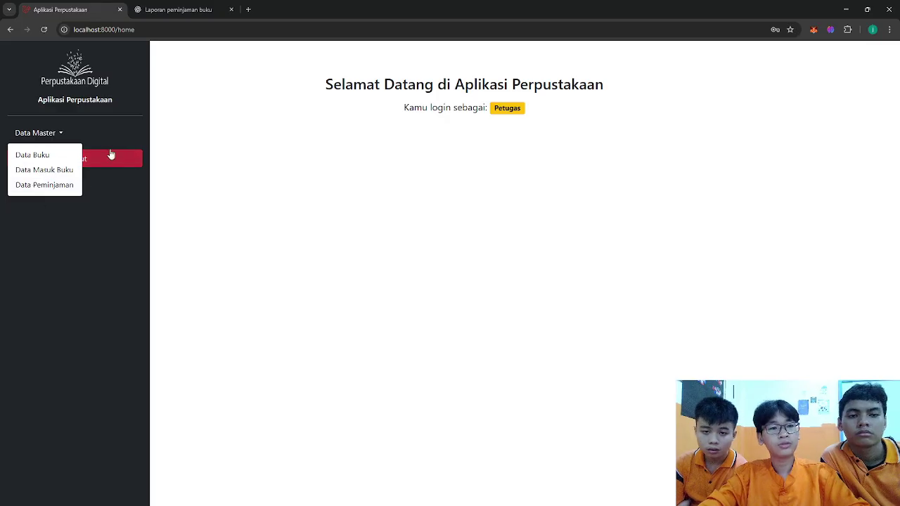
click(167, 201)
click(91, 163)
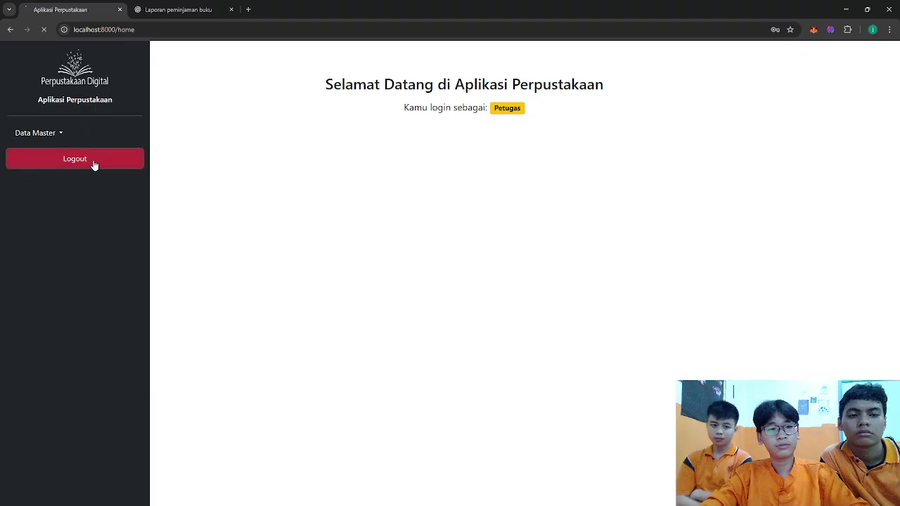
- Sign in with a saved member account's email and password, landing on Koleksi Buku
click(403, 268)
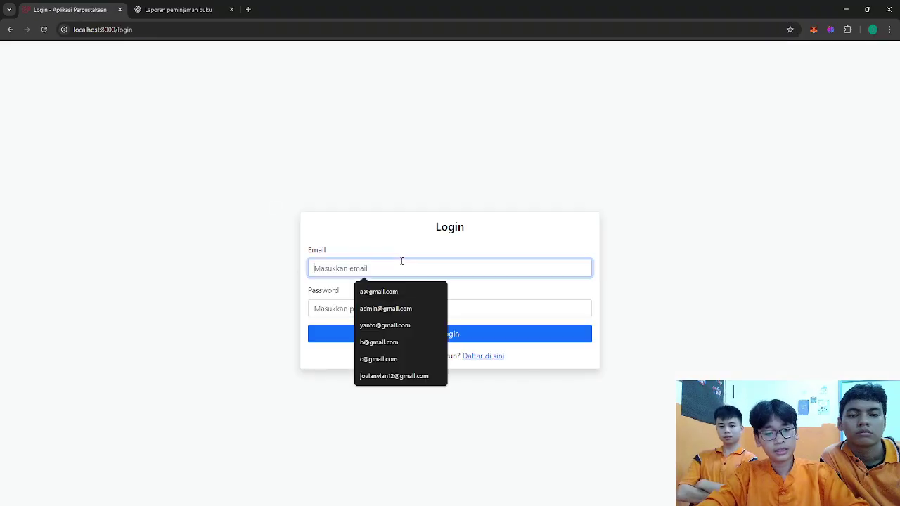
text(c@gmail.com)
key(alt+Tab)
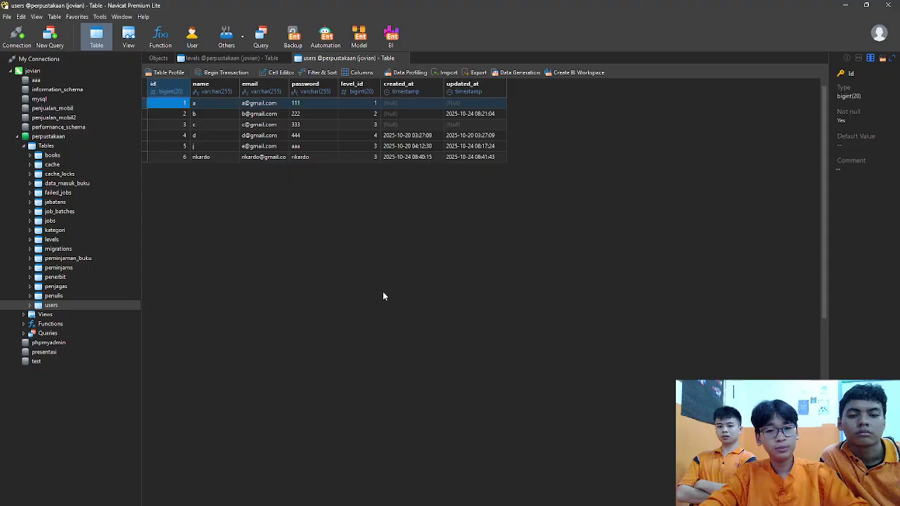
key(alt+Tab)
click(396, 307)
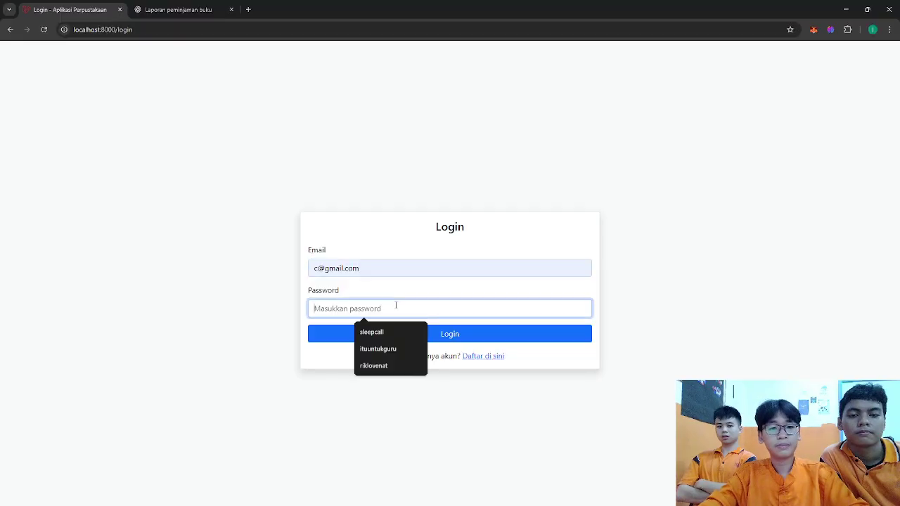
text(123)
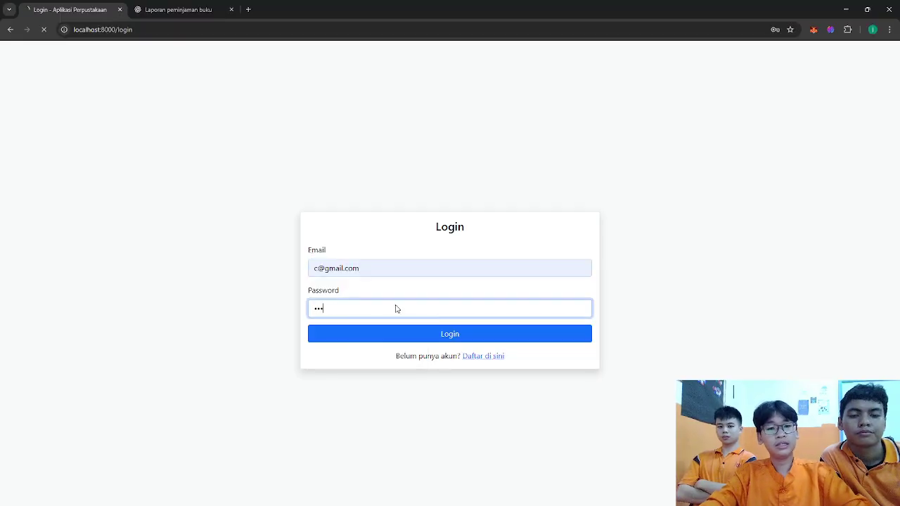
key(Return)
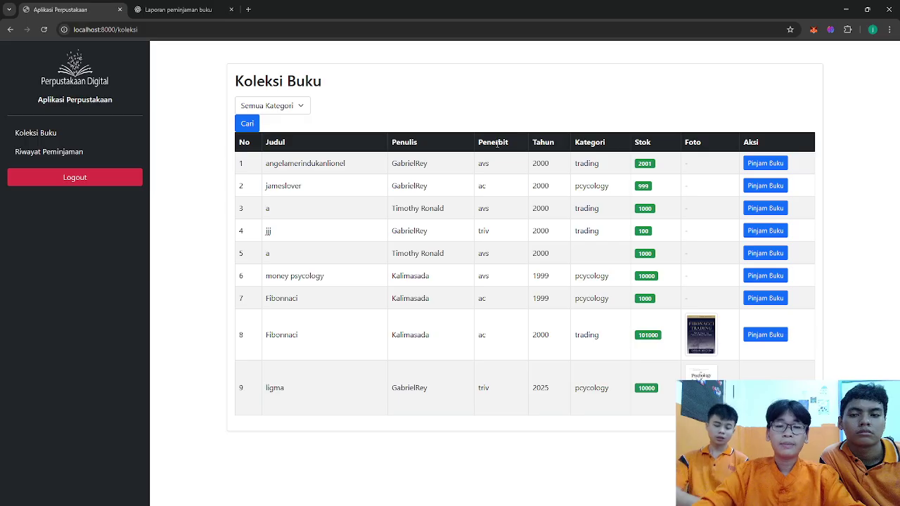
- Filter Koleksi Buku by the pcycology category, then by trading
click(287, 103)
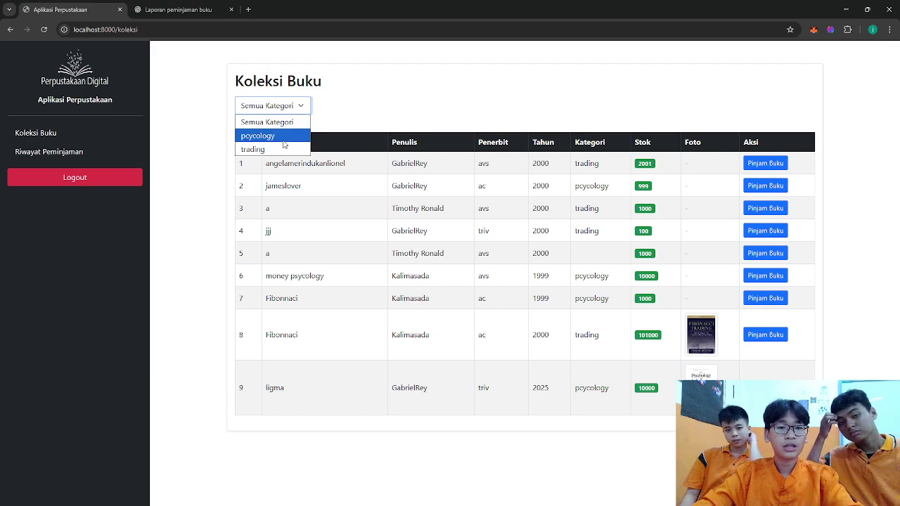
click(285, 137)
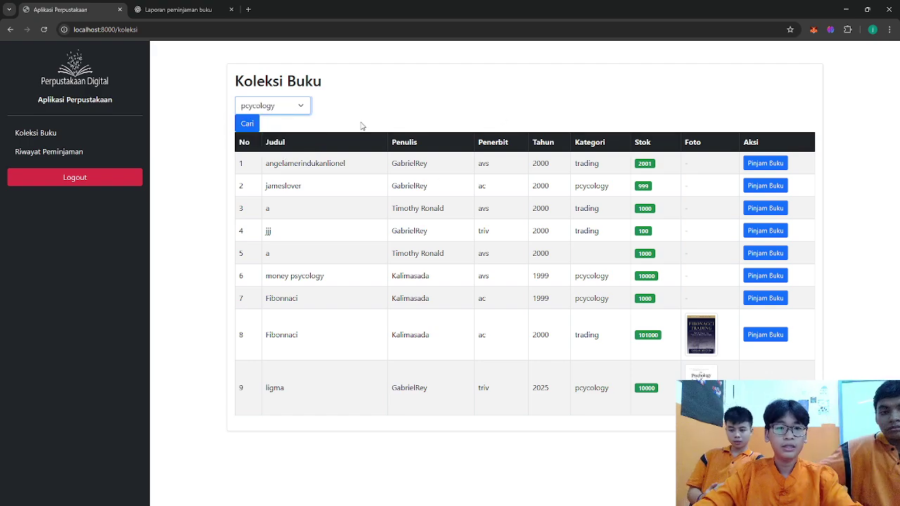
click(243, 125)
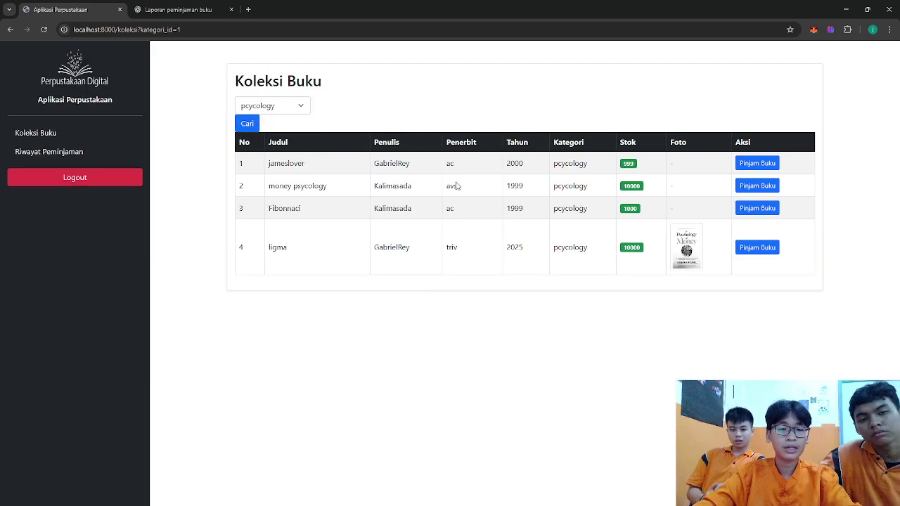
click(266, 107)
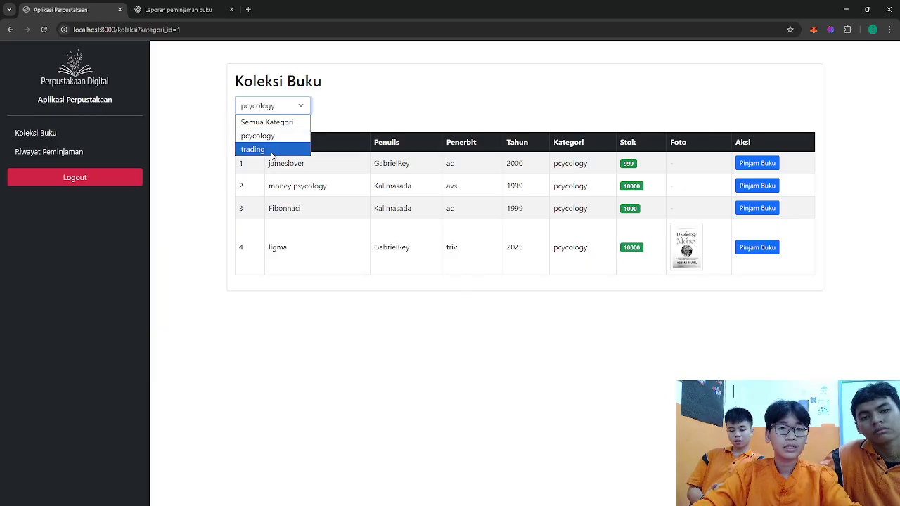
click(271, 149)
click(246, 125)
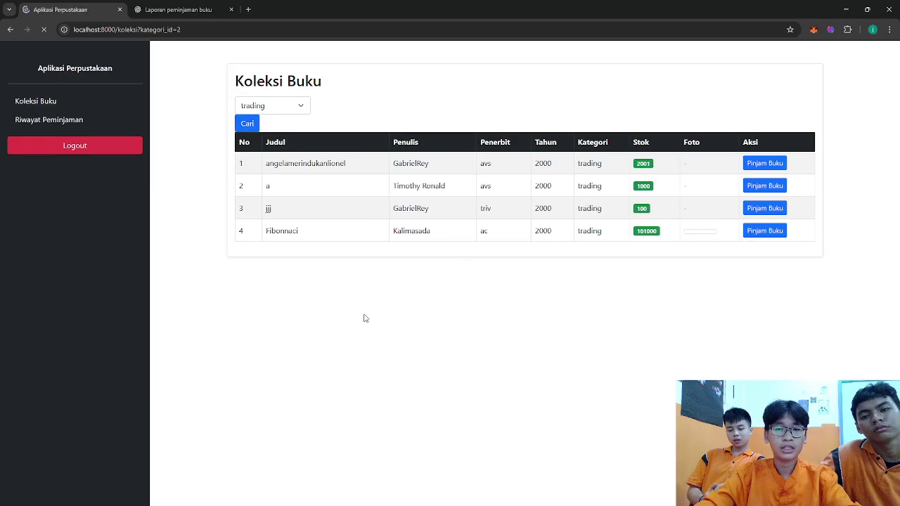
- Reset to Semua Kategori, borrow angelamerindukanlionel, then return it from the borrowing history
click(264, 106)
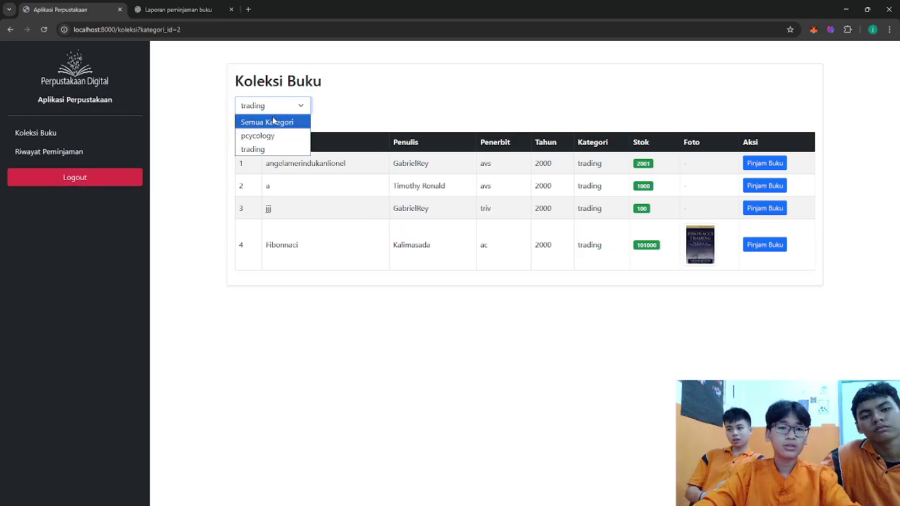
click(274, 122)
click(253, 124)
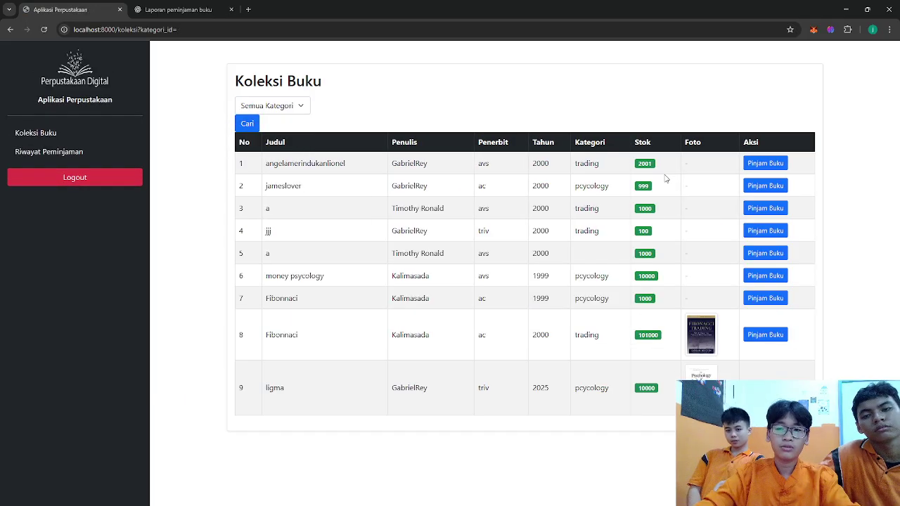
click(777, 163)
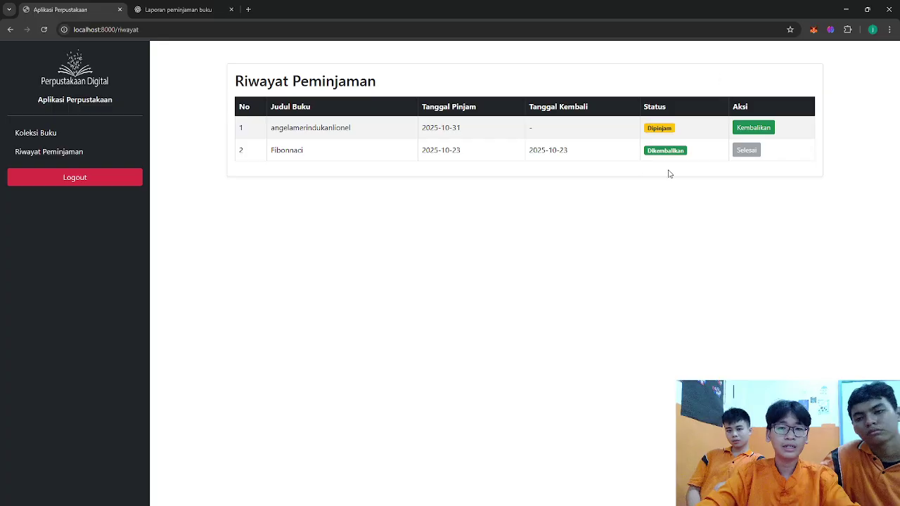
click(749, 129)
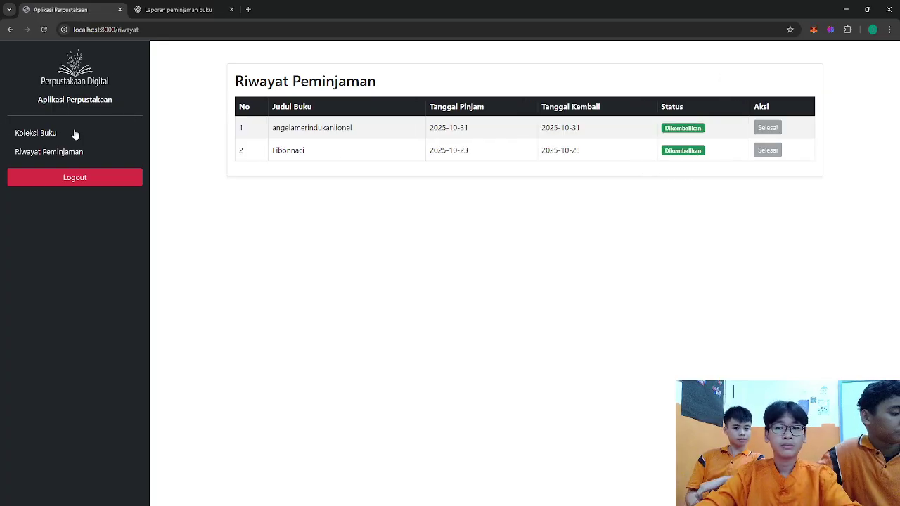
- Review Koleksi Buku and the Riwayat Peminjaman table, then log out of the member account
click(28, 133)
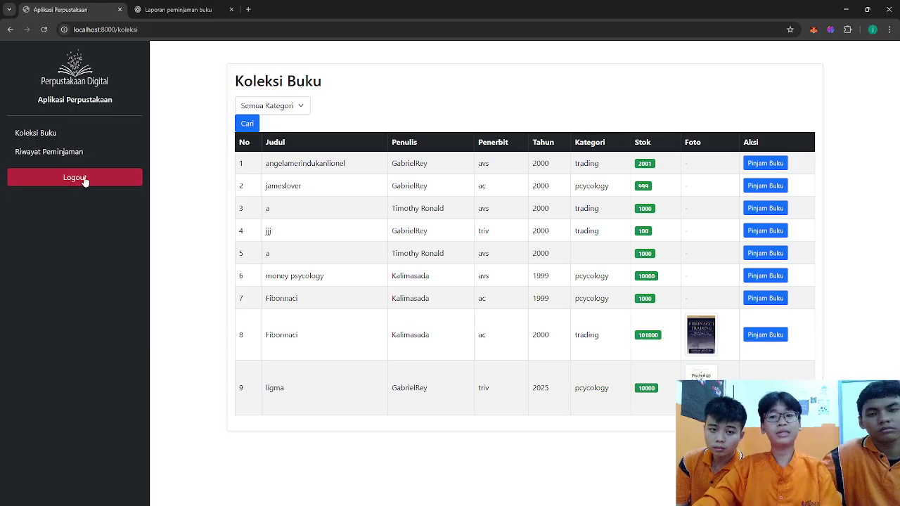
click(50, 157)
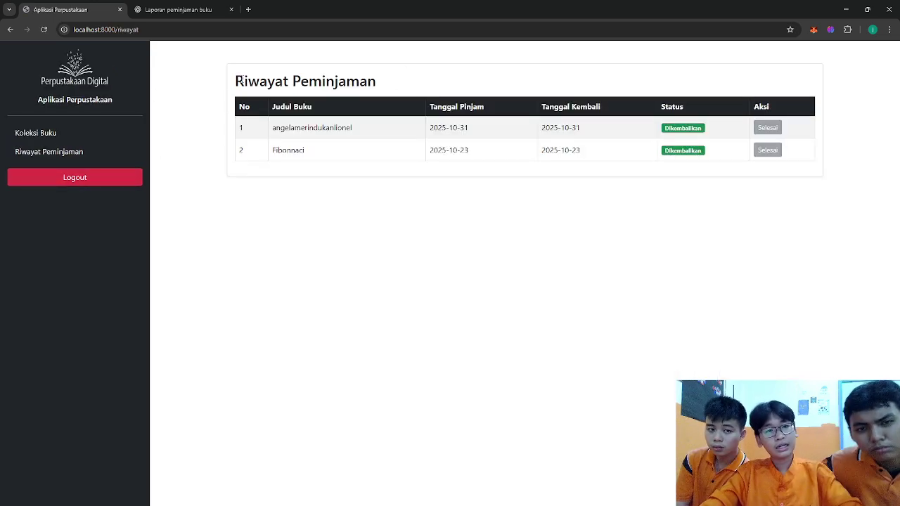
drag(237, 84, 738, 164)
click(720, 165)
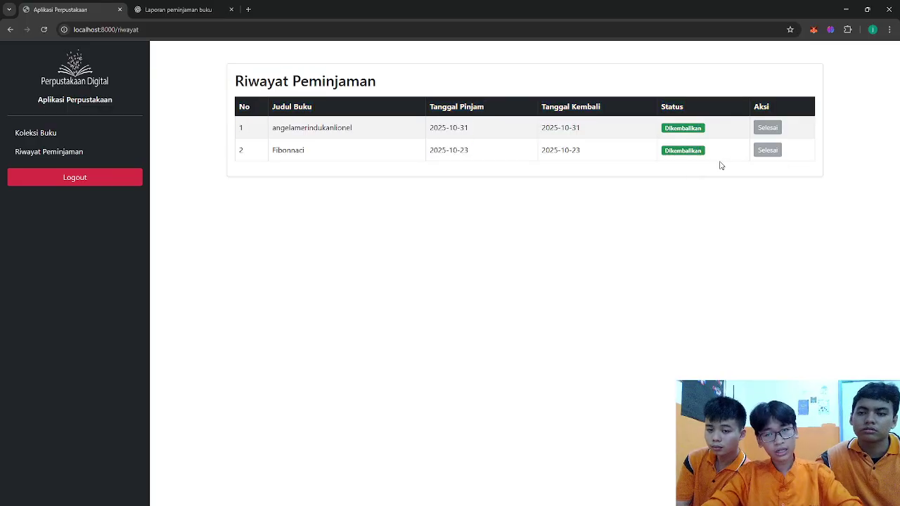
click(98, 185)
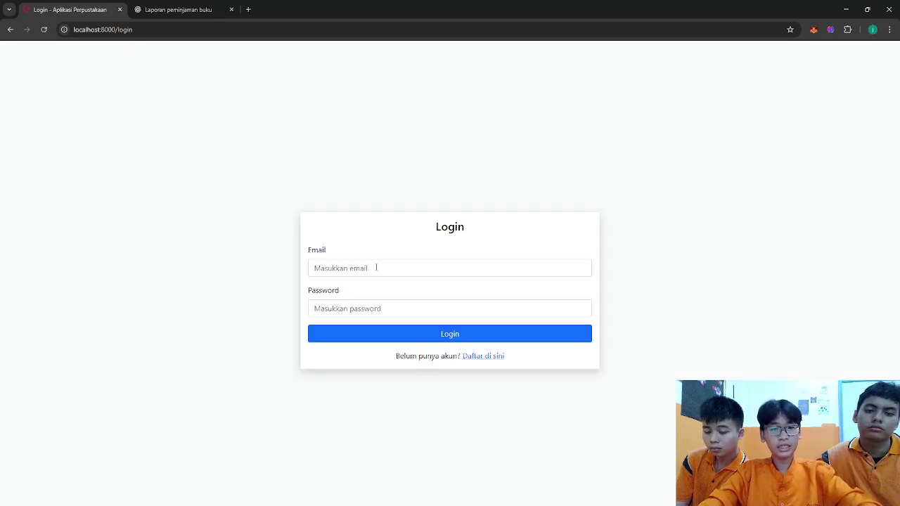
- Log in with another saved account's email and password, showing the manager role
click(376, 267)
text(d)
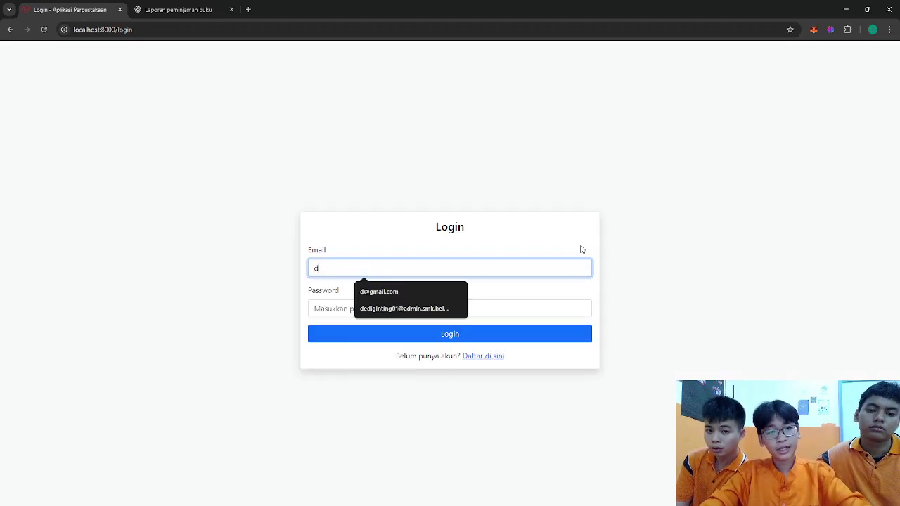
click(446, 291)
click(414, 305)
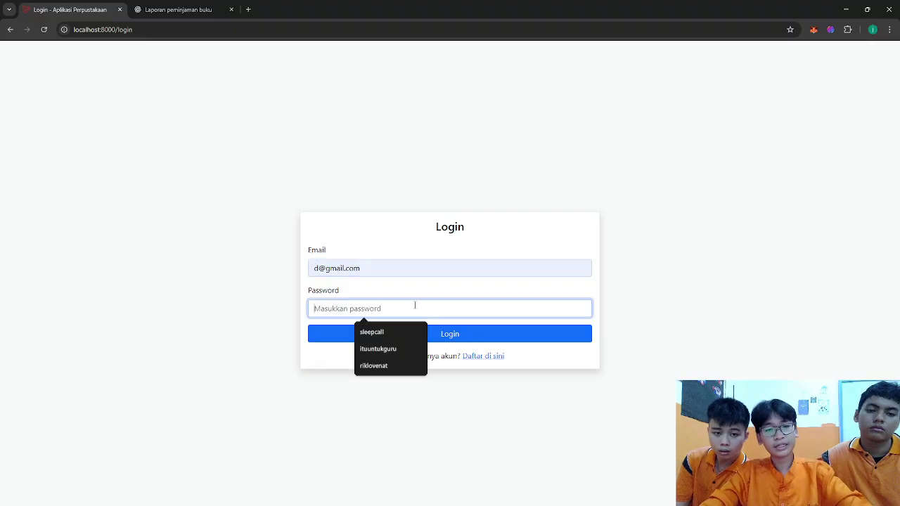
text(123)
key(Return)
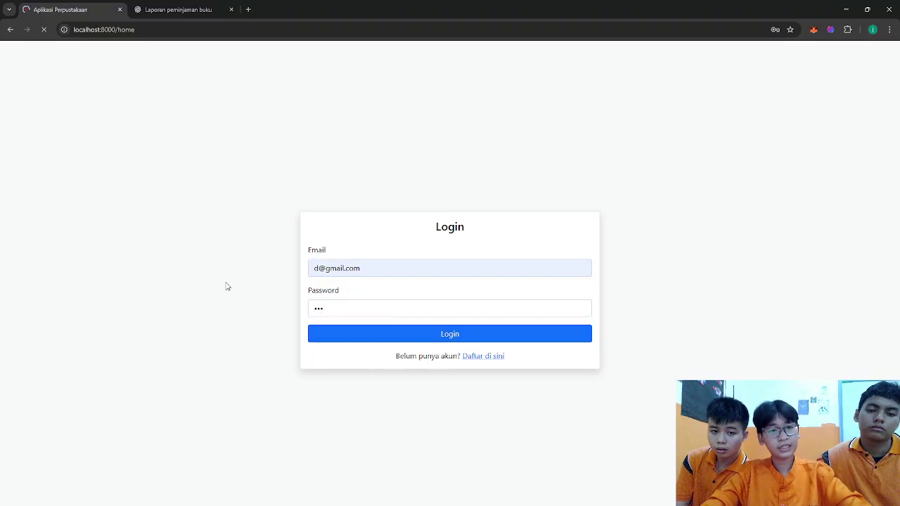
double_click(506, 108)
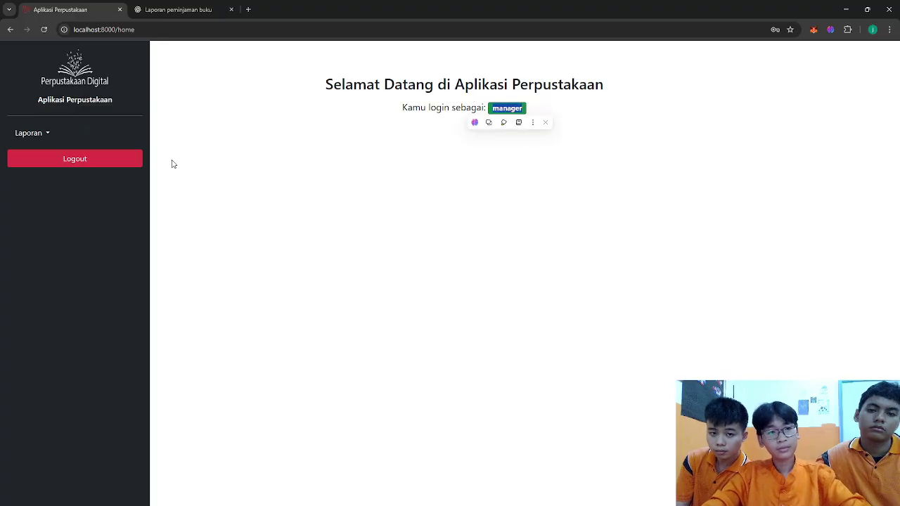
- Open Laporan Peminjaman, then Laporan Buku Masuk, then go back to Laporan Peminjaman
click(29, 135)
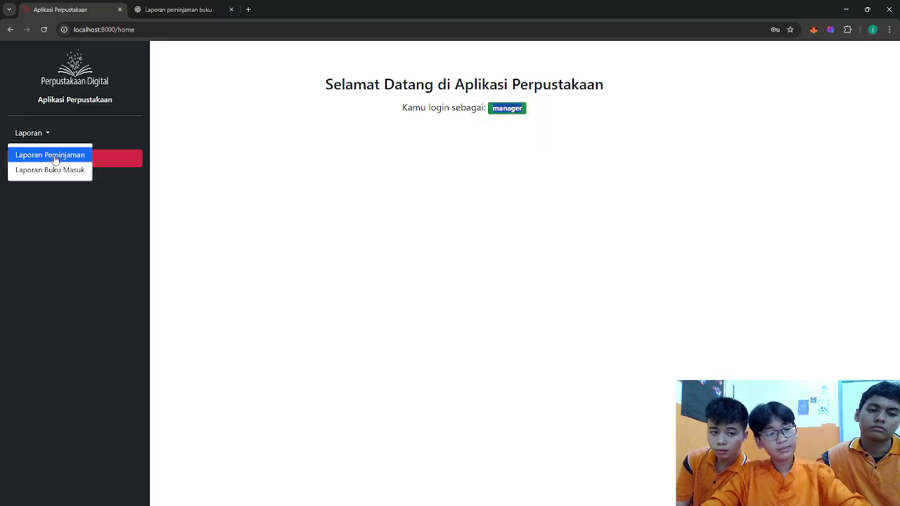
click(54, 154)
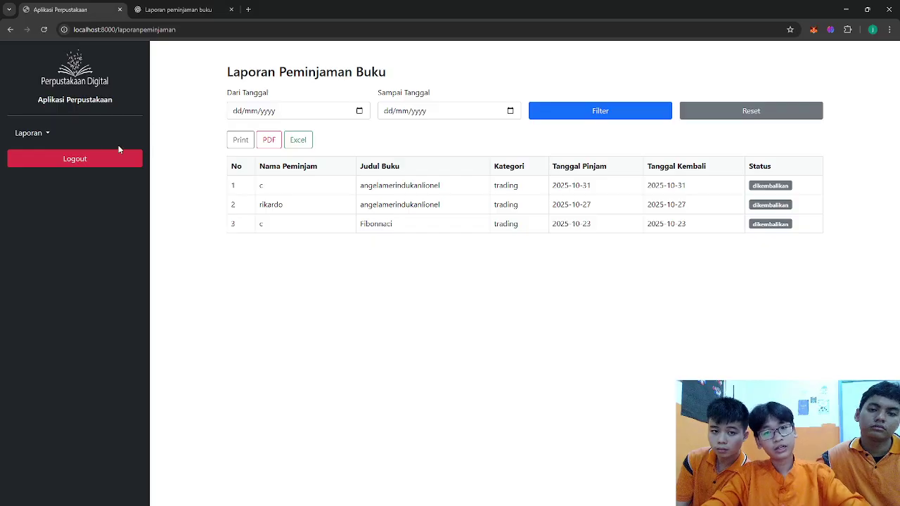
click(18, 135)
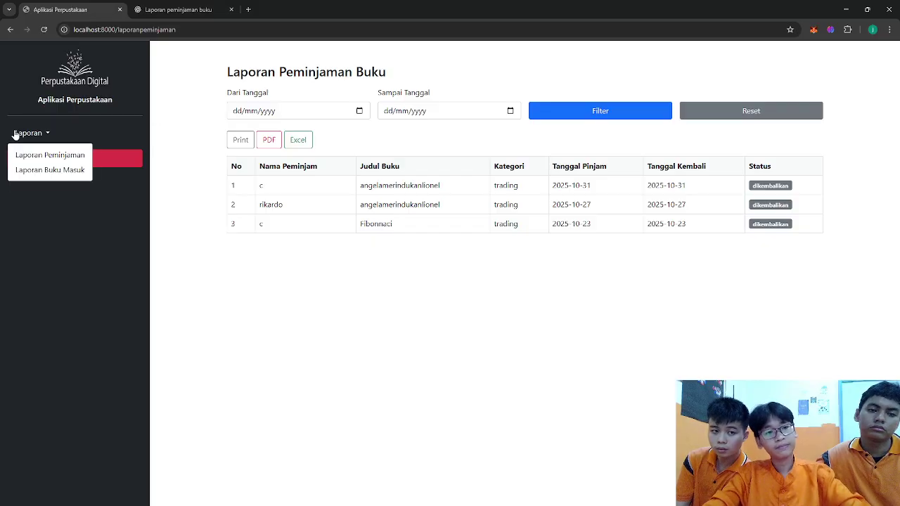
click(49, 168)
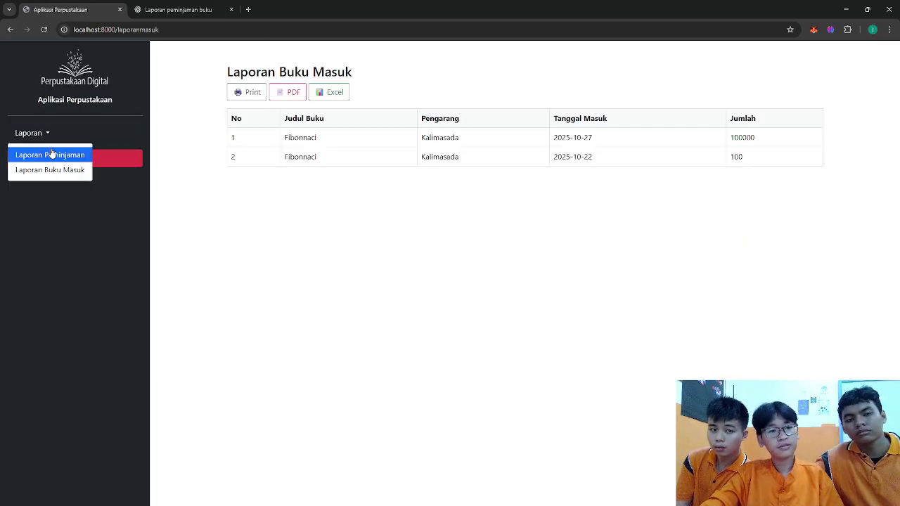
click(48, 154)
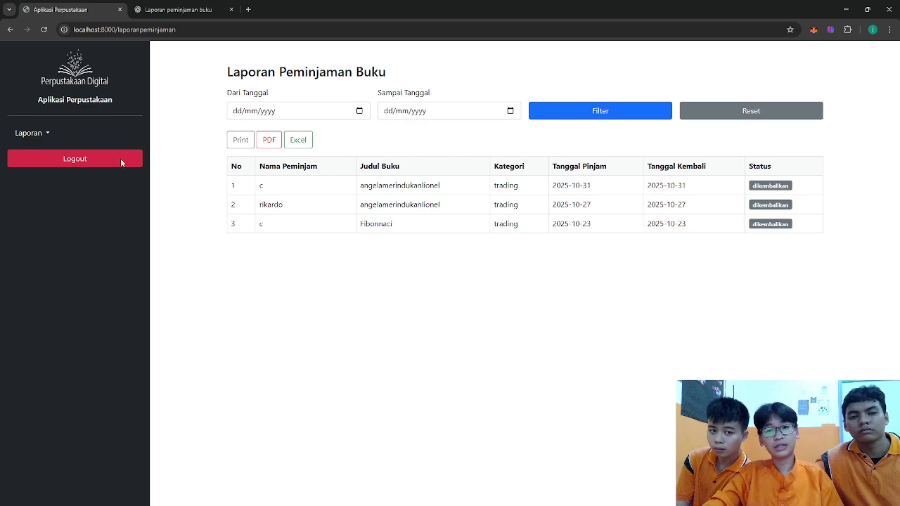
- Highlight a borrower name, borrow date and column headings in the report, go back, and log out
double_click(262, 224)
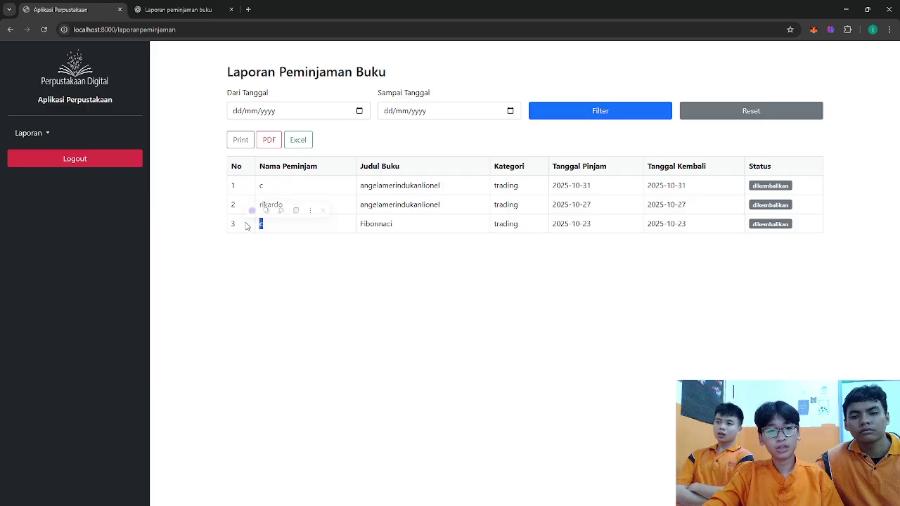
click(440, 179)
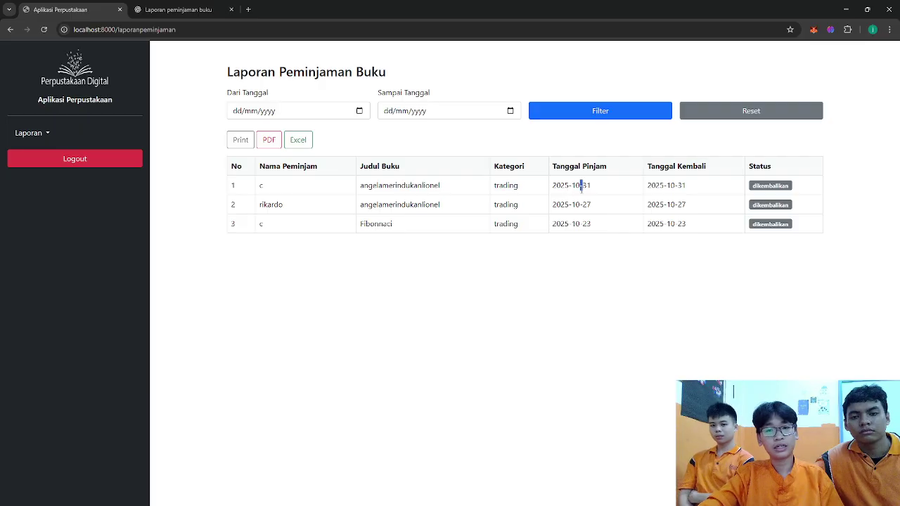
double_click(581, 185)
click(692, 188)
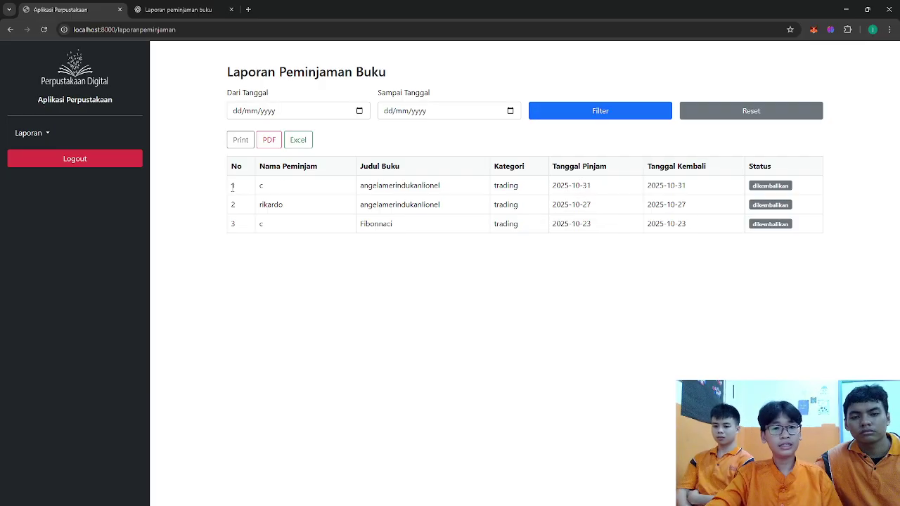
drag(773, 166, 594, 168)
click(534, 158)
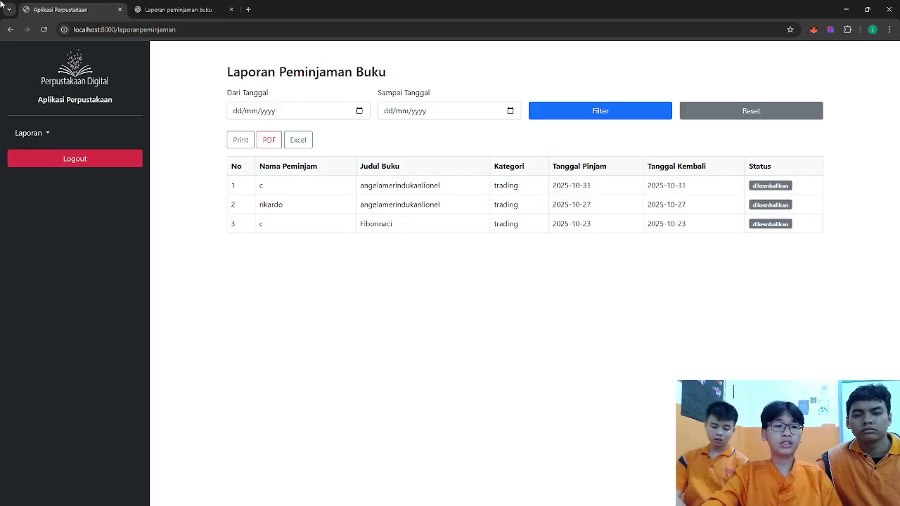
click(10, 29)
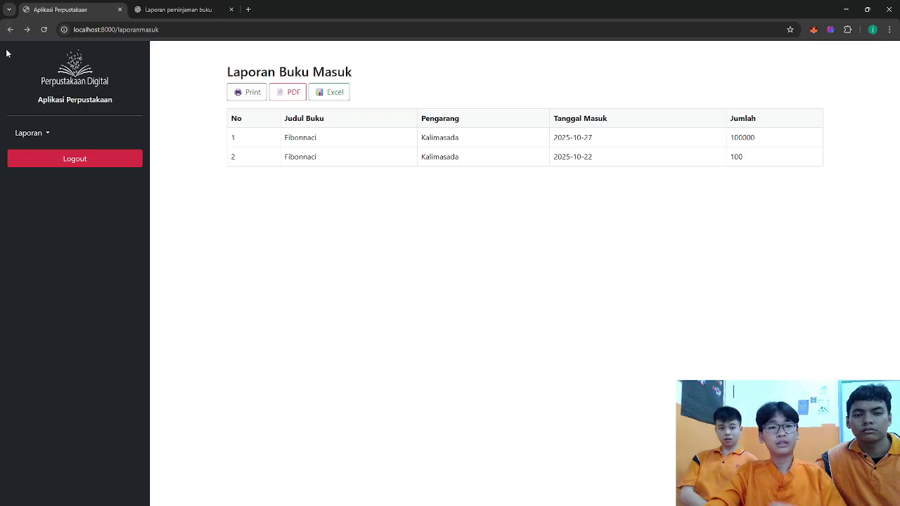
click(80, 160)
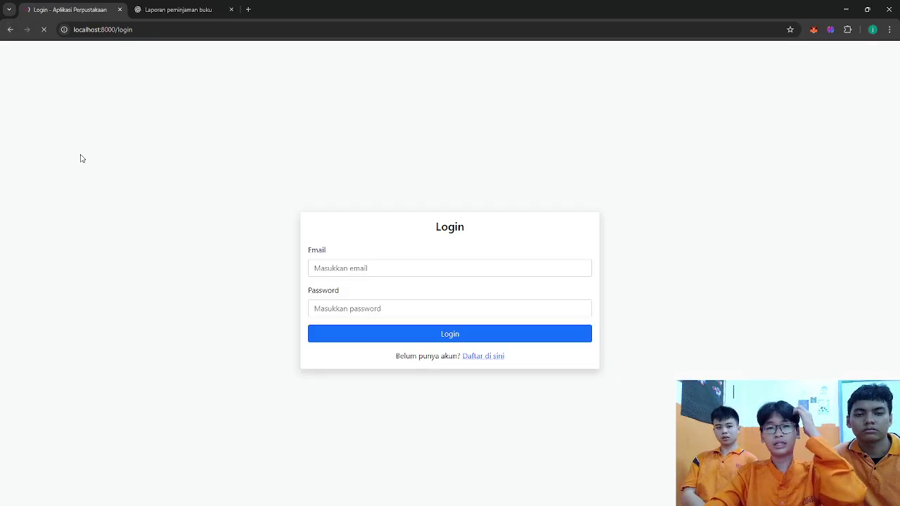
- Log in as the petugas account with its saved email and the account password
click(382, 267)
text(b)
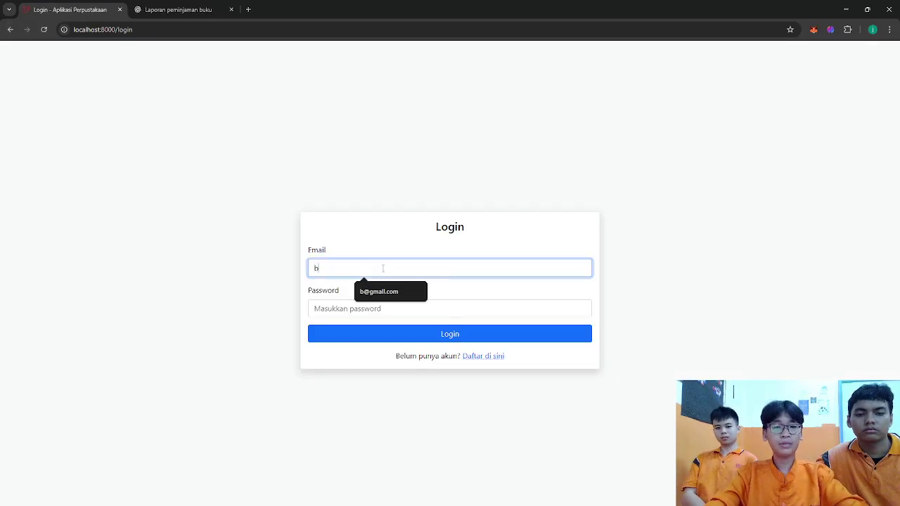
click(373, 293)
click(370, 307)
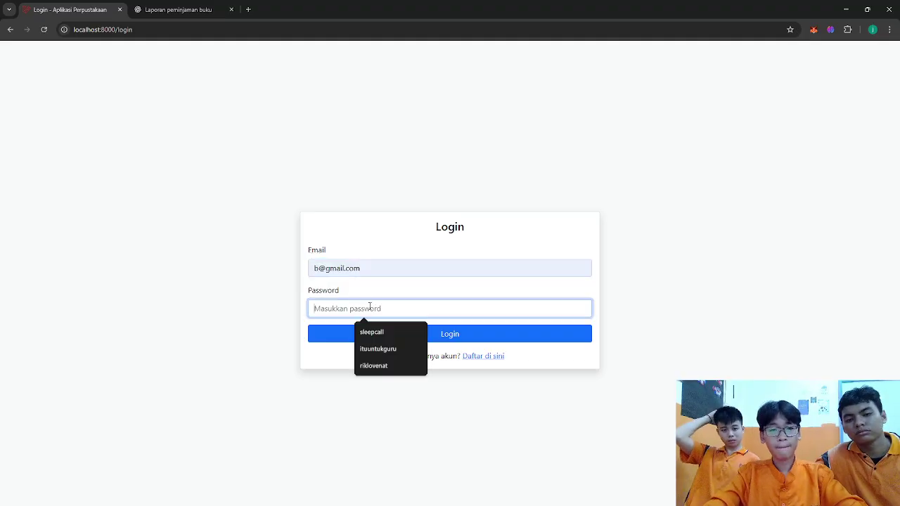
text(12)
key(BackSpace)
key(BackSpace)
text(123)
key(Return)
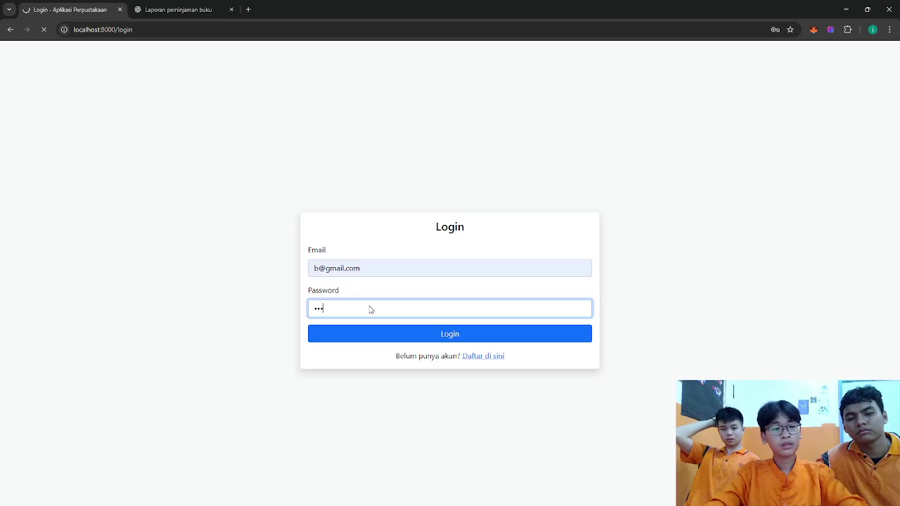
- Open Data Buku's Tambah Buku form and enter the title rikardobermalamdengannatalia
click(24, 137)
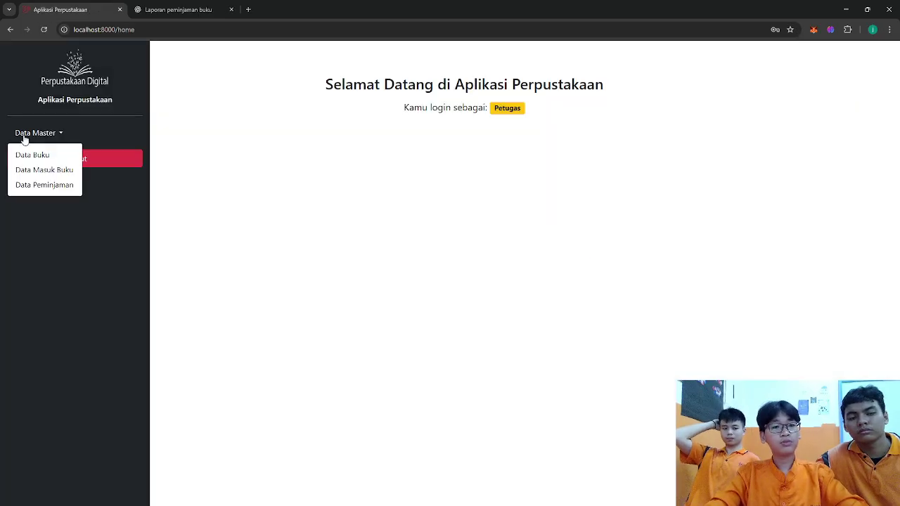
click(33, 154)
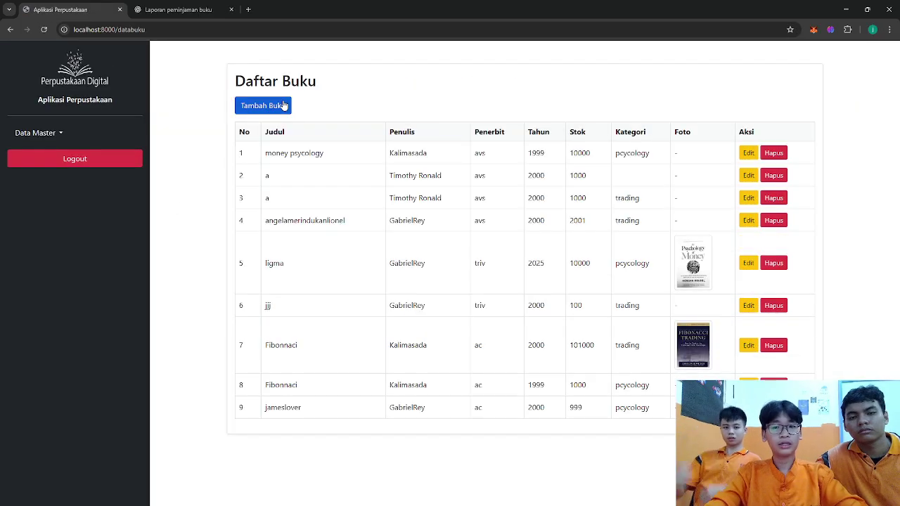
click(284, 105)
click(272, 119)
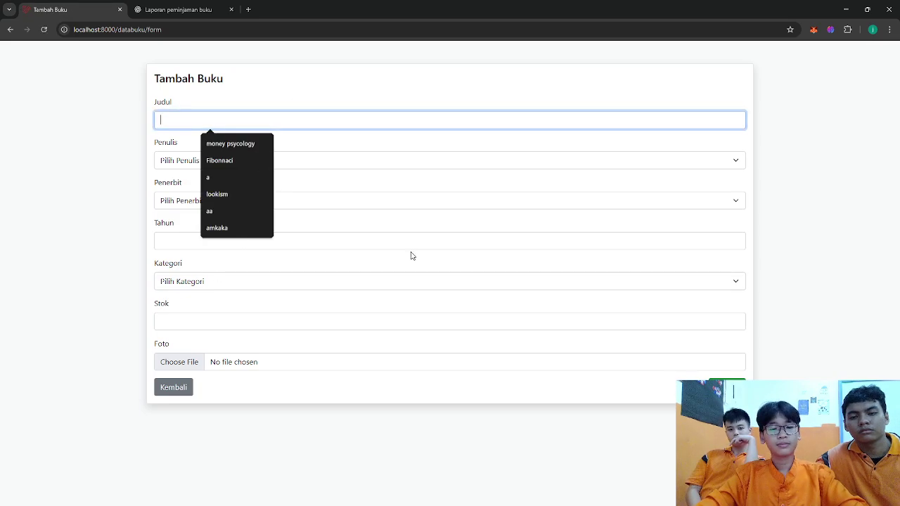
text(rikardoberm)
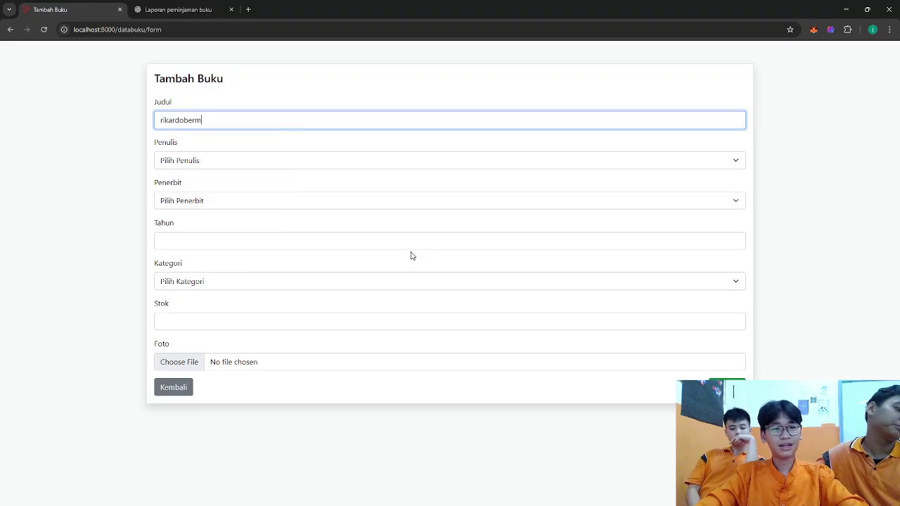
text(alamdengannatalia)
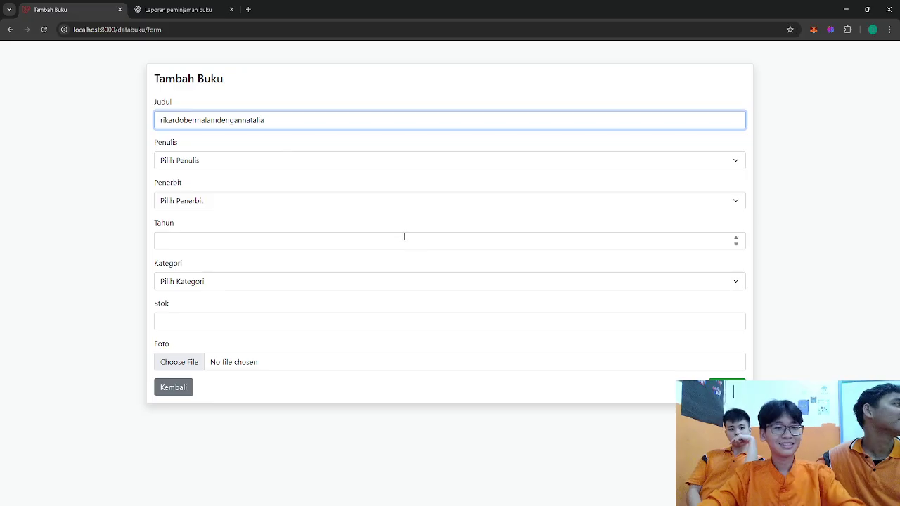
- Choose author GabrielRey and publisher triv, fill the year 2025, and open the category list
click(376, 161)
click(305, 217)
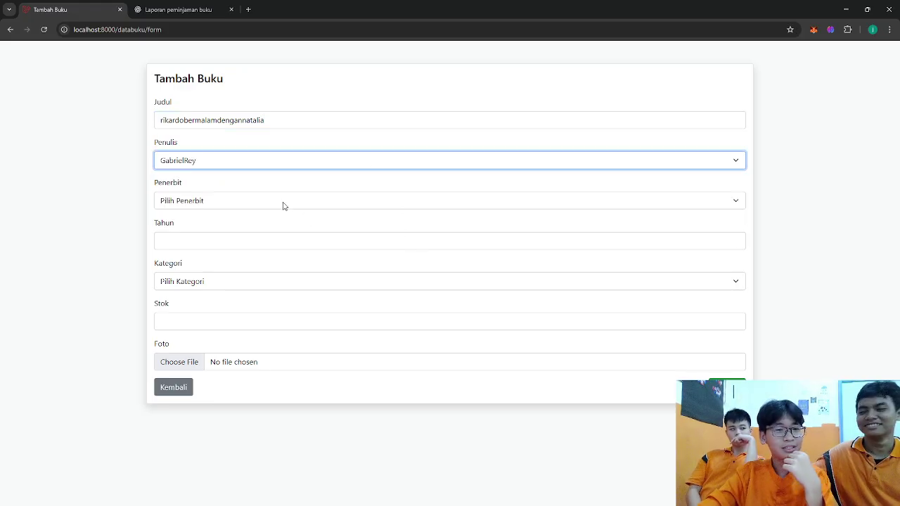
click(283, 202)
click(256, 246)
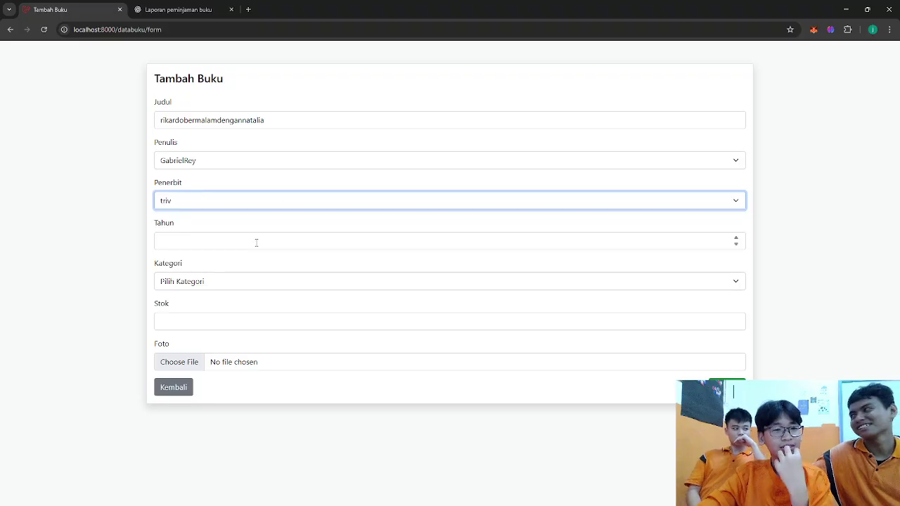
click(222, 248)
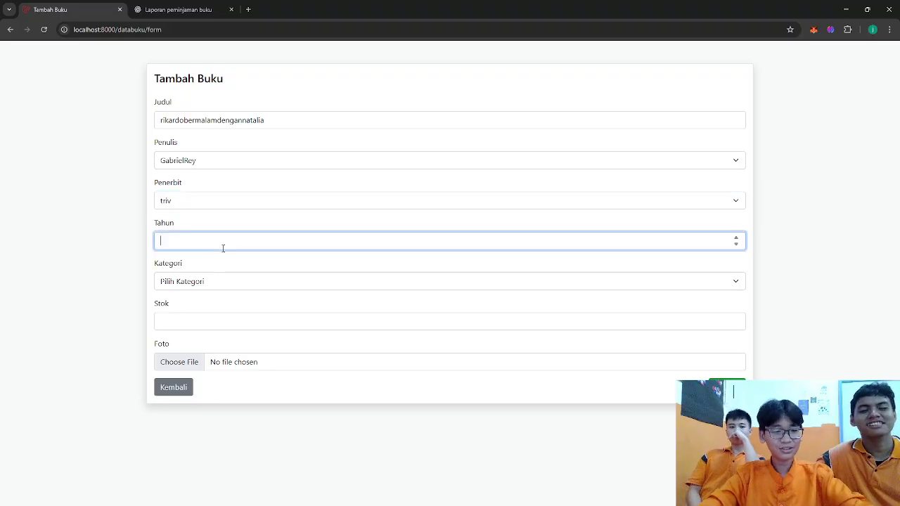
click(213, 287)
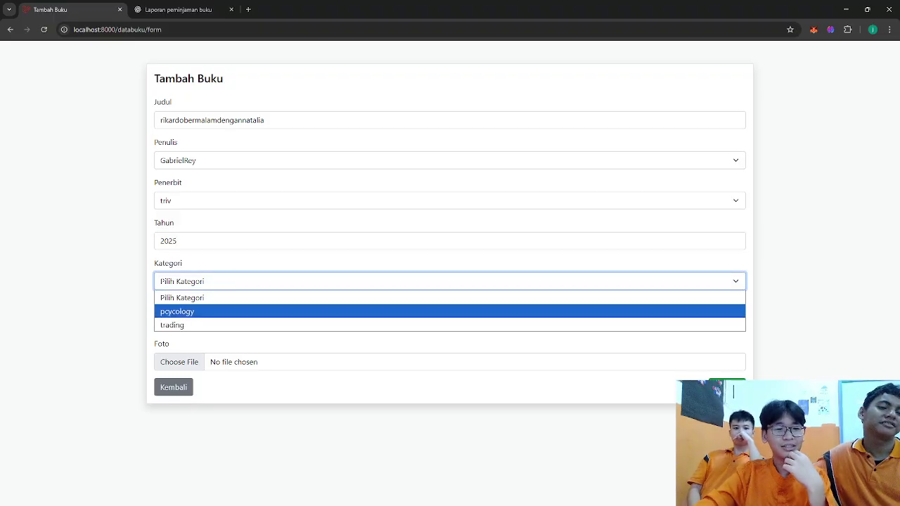
key(alt+Tab)
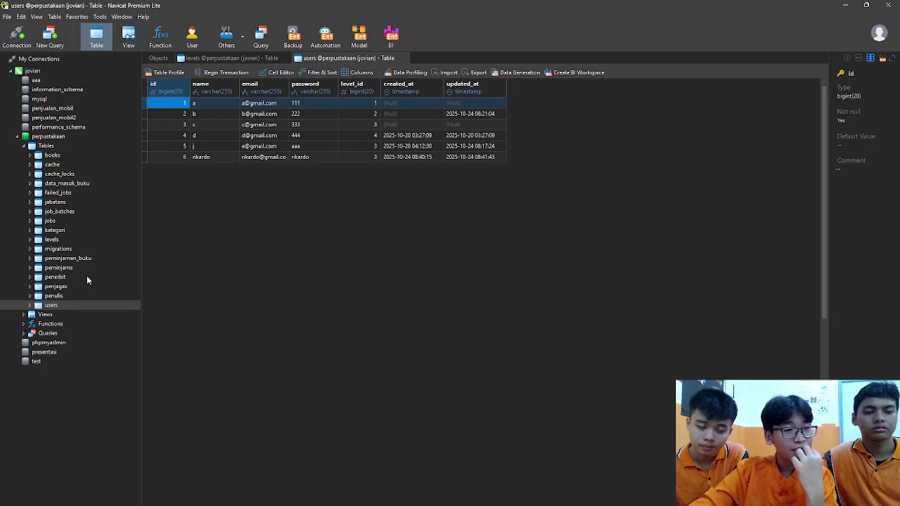
- Add a 'love storry' row to Navicat's kategori table, then reload the book form in Chrome
double_click(68, 230)
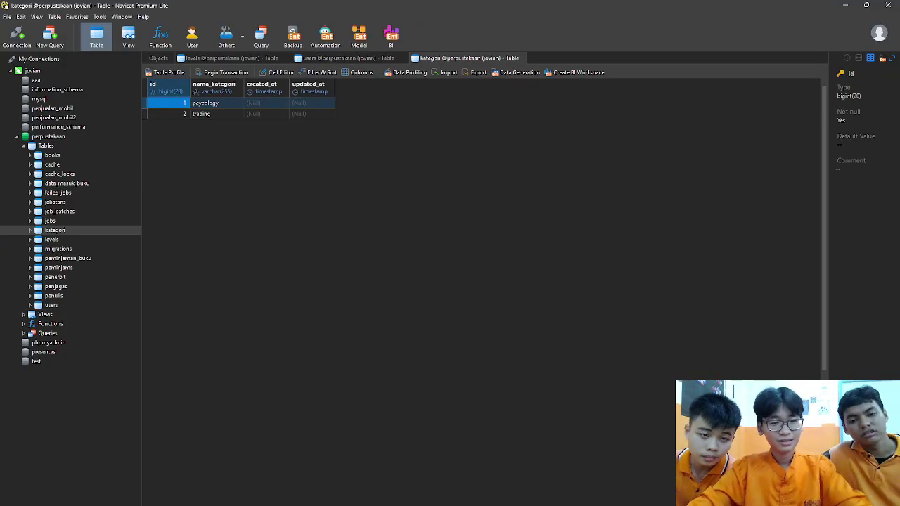
key(ctrl+n)
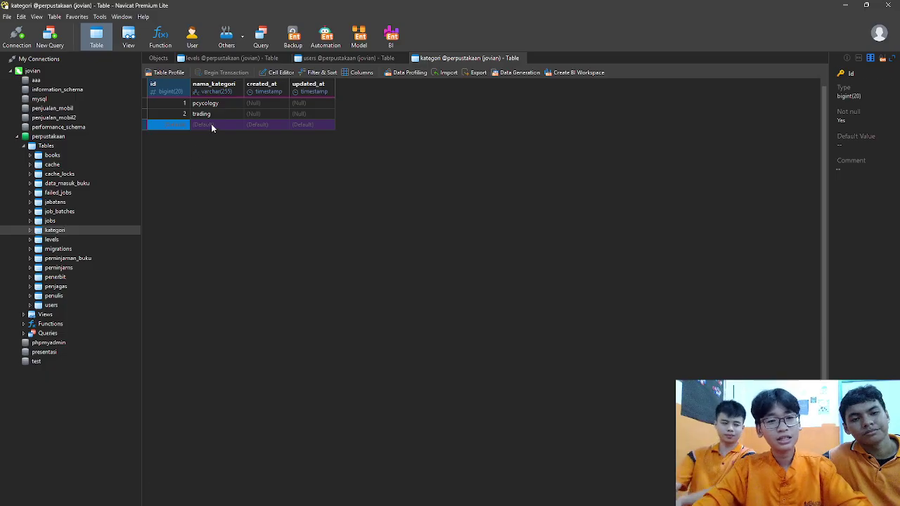
click(211, 124)
text(love)
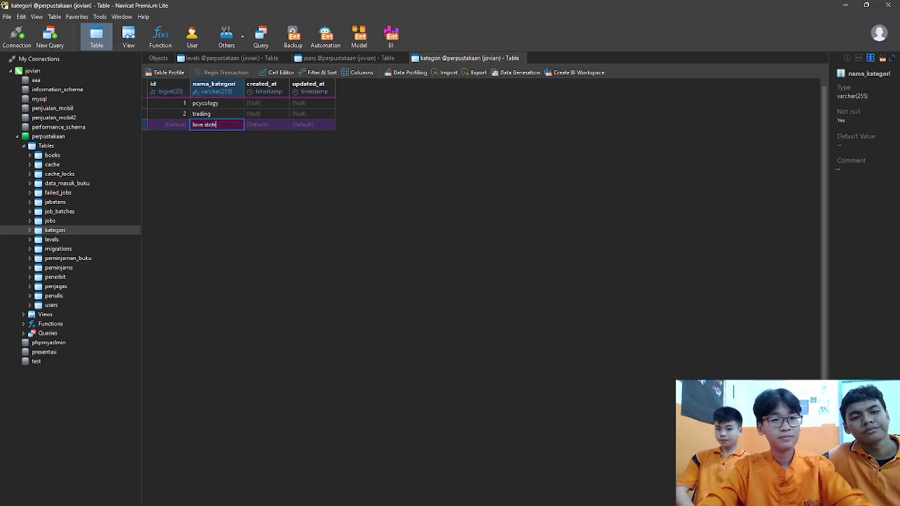
text( storry)
key(Return)
key(alt+Tab)
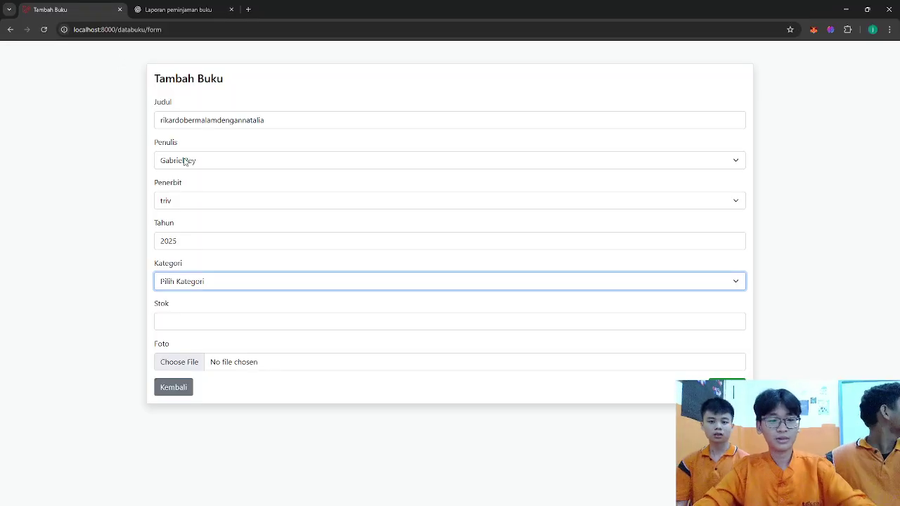
key(F5)
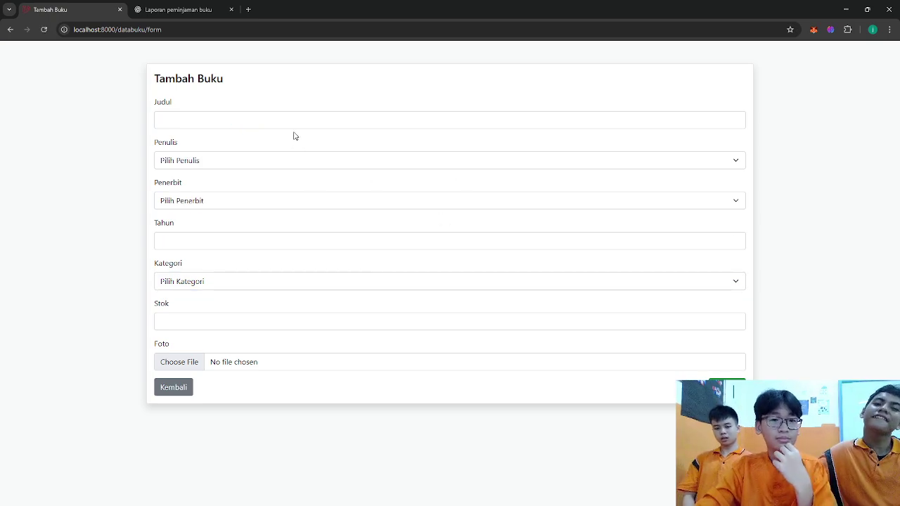
- Enter the title 'rikardobermalamn', author Timothy Ronald, publisher avs and the year in Tambah Buku
click(293, 124)
text(r)
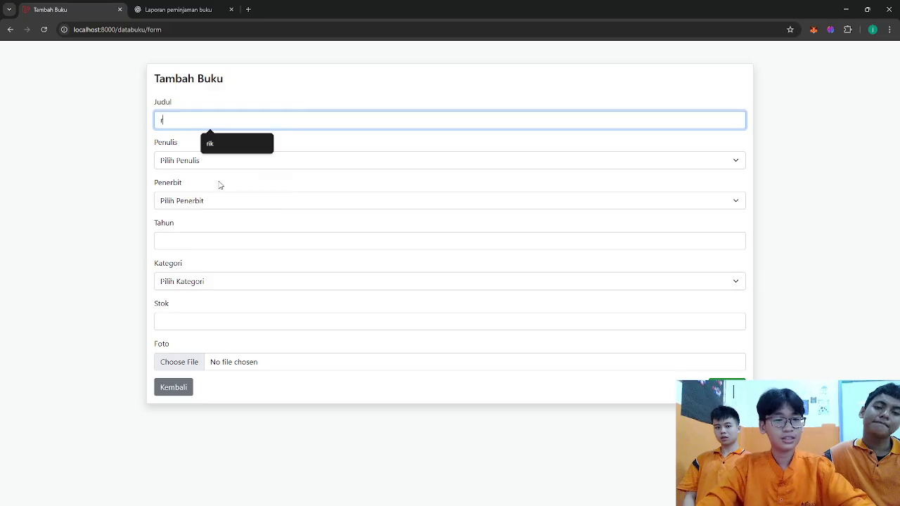
text(ikardobermal)
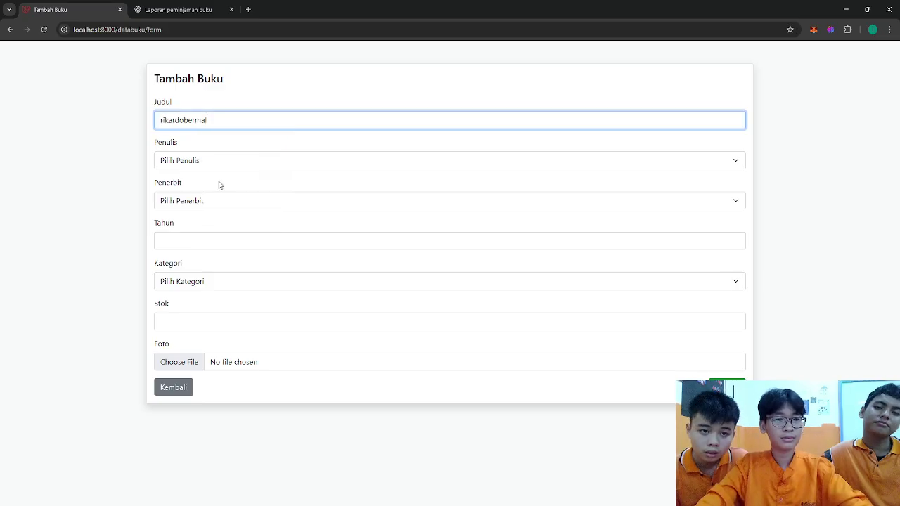
text(amn)
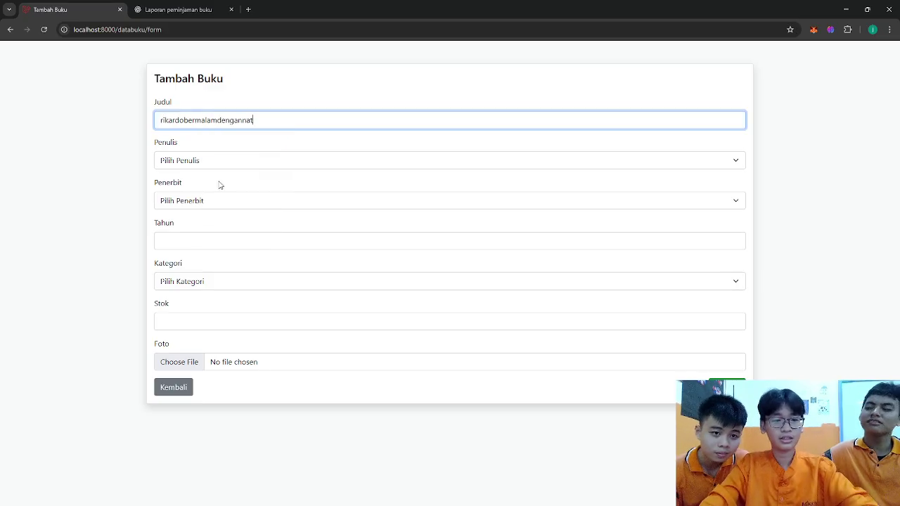
click(203, 173)
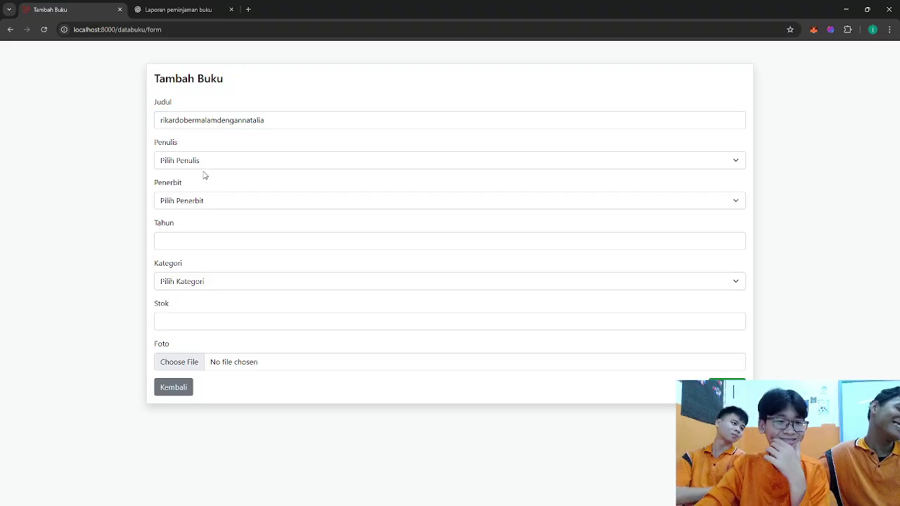
click(199, 162)
click(243, 204)
click(243, 201)
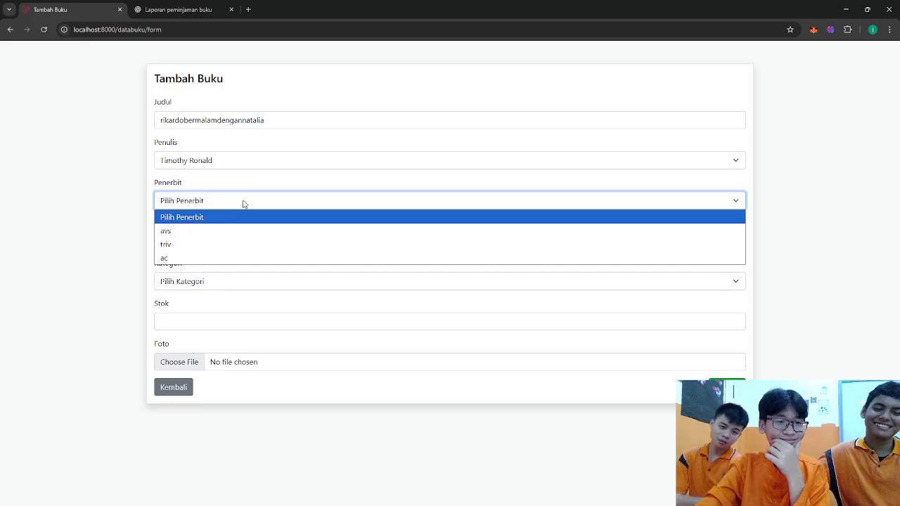
click(248, 233)
click(235, 237)
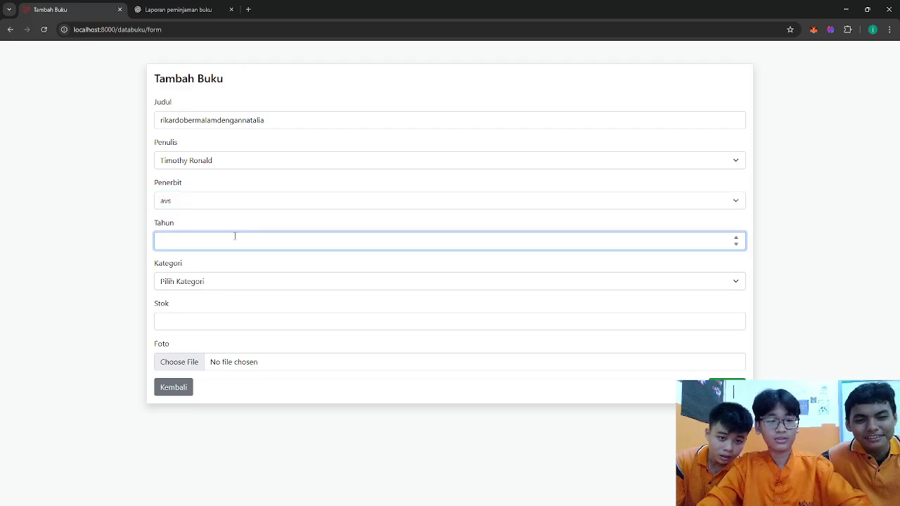
- Choose the new love story category, set stock to 1, and save the book
click(279, 282)
click(238, 350)
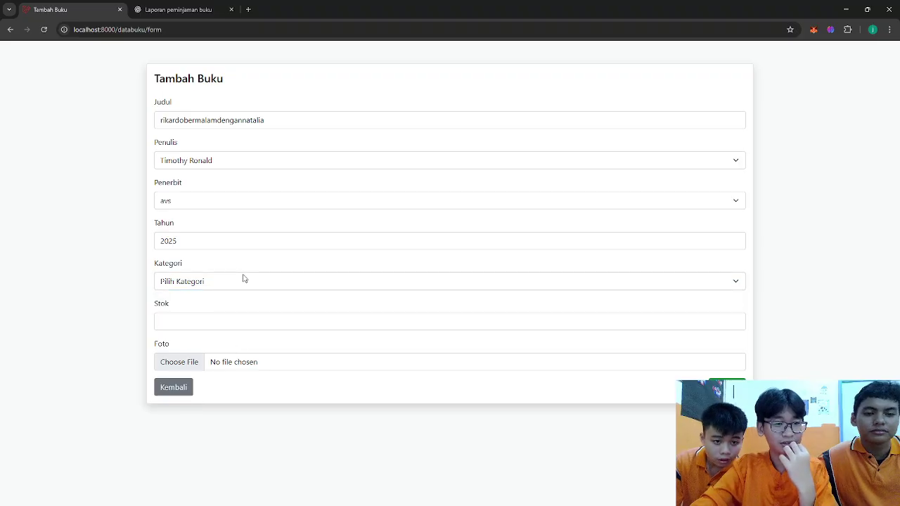
click(207, 285)
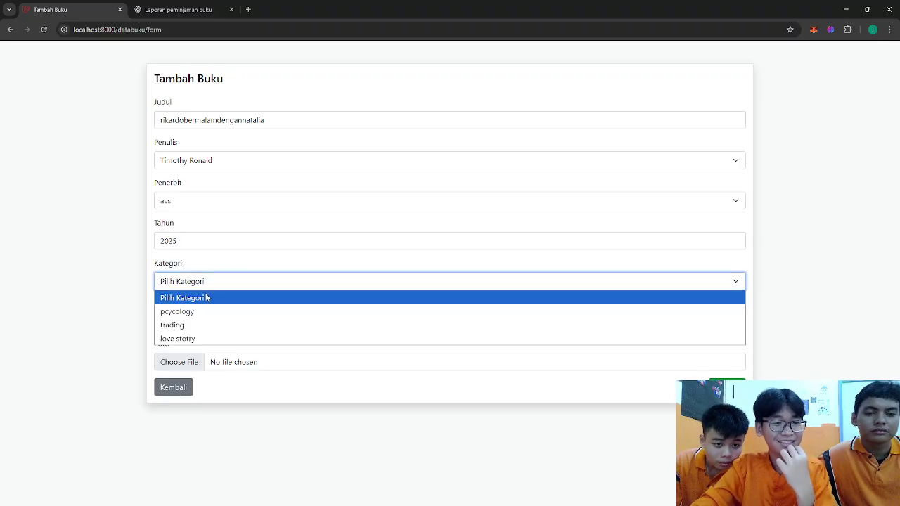
click(201, 339)
click(194, 328)
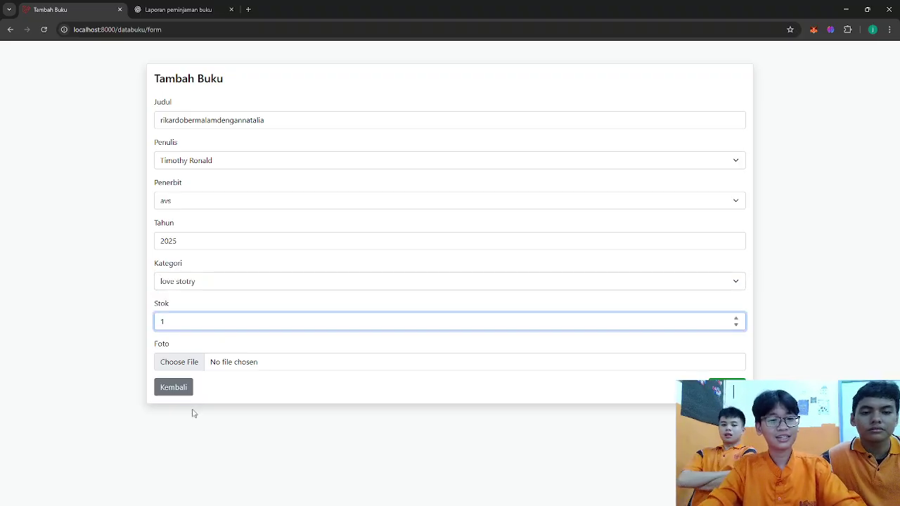
text(1)
click(727, 388)
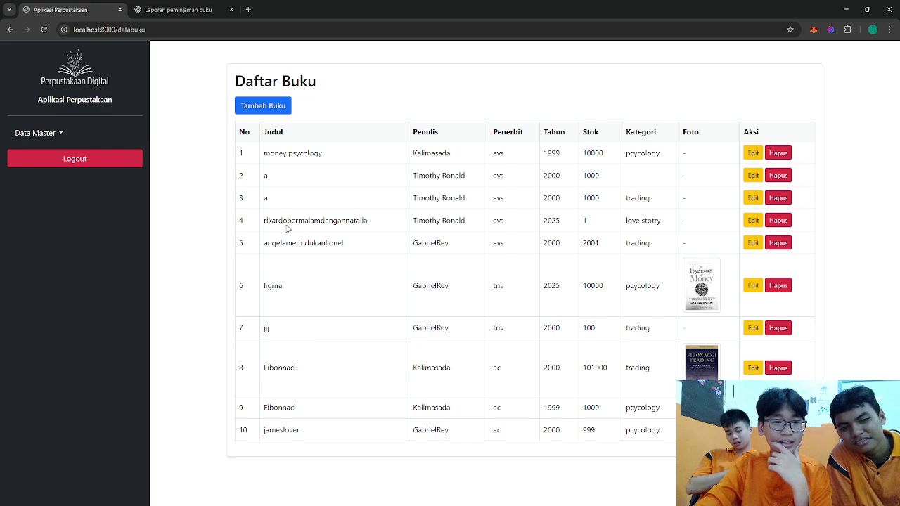
- Select the new book's title in row 4 and switch to Navicat's kategori table
drag(265, 220, 387, 227)
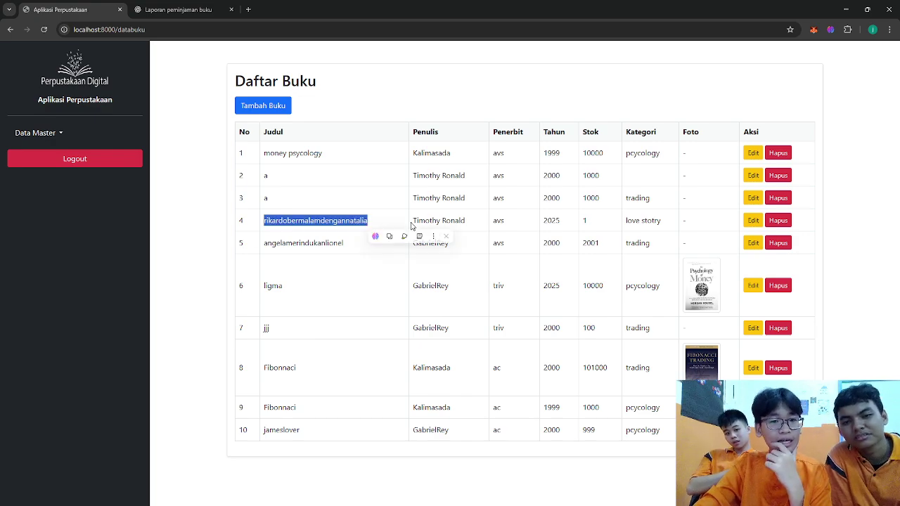
key(alt+Tab)
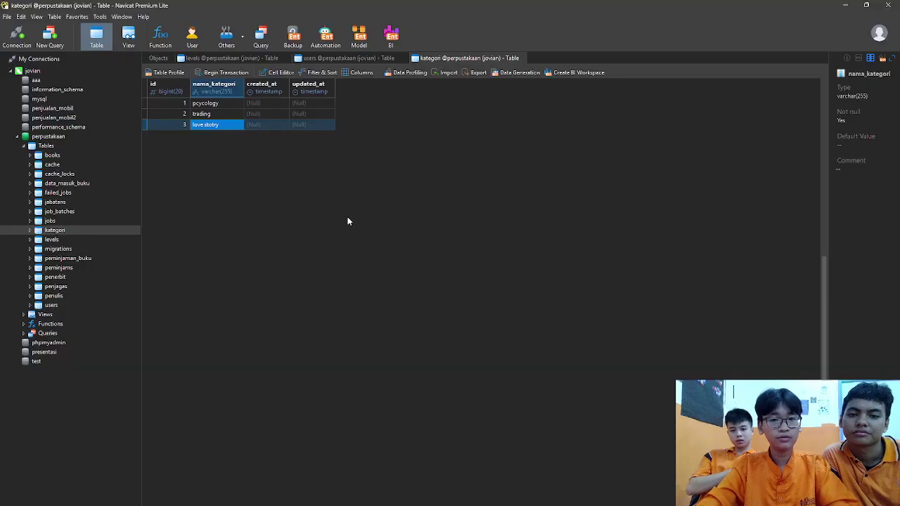
key(alt+Tab)
- Clear the text selection on the Daftar Buku list
click(305, 191)
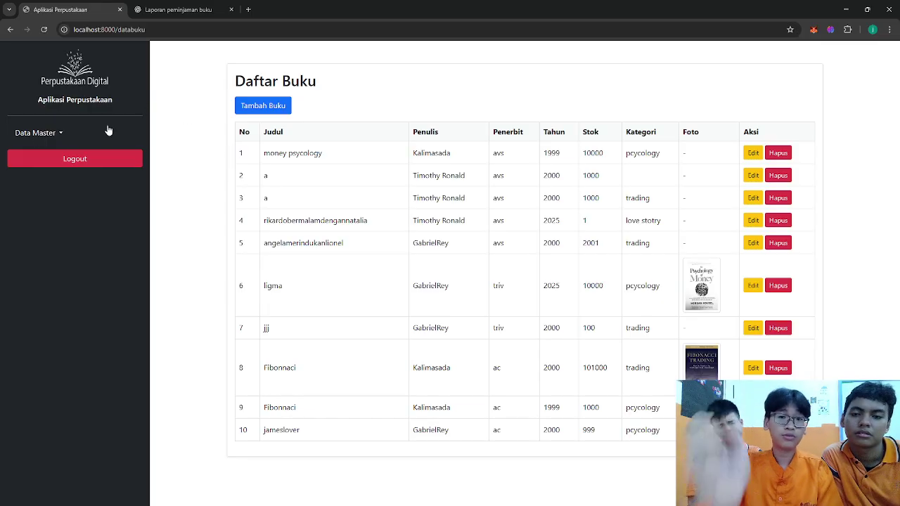
- Add a Data Masuk Buku record: rikardobermalamdengannatalia, quantity 10, dated today (2025-10-31)
click(45, 140)
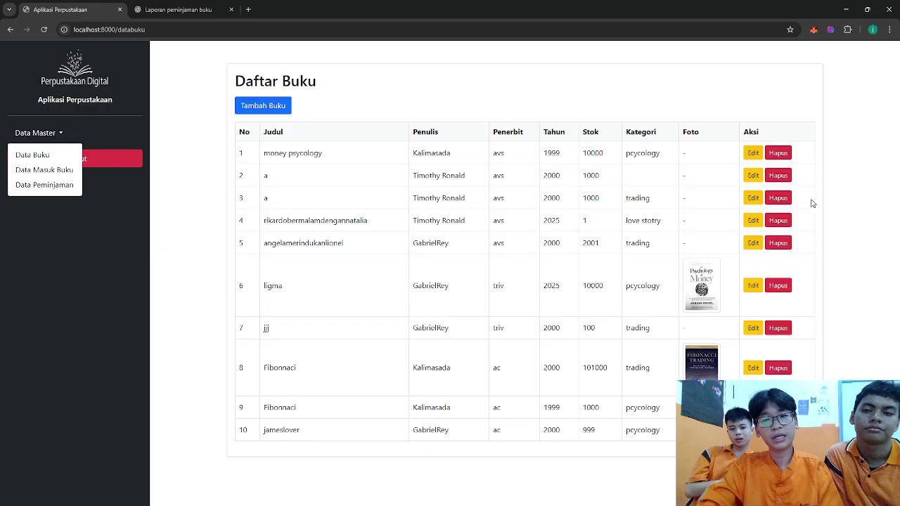
click(52, 170)
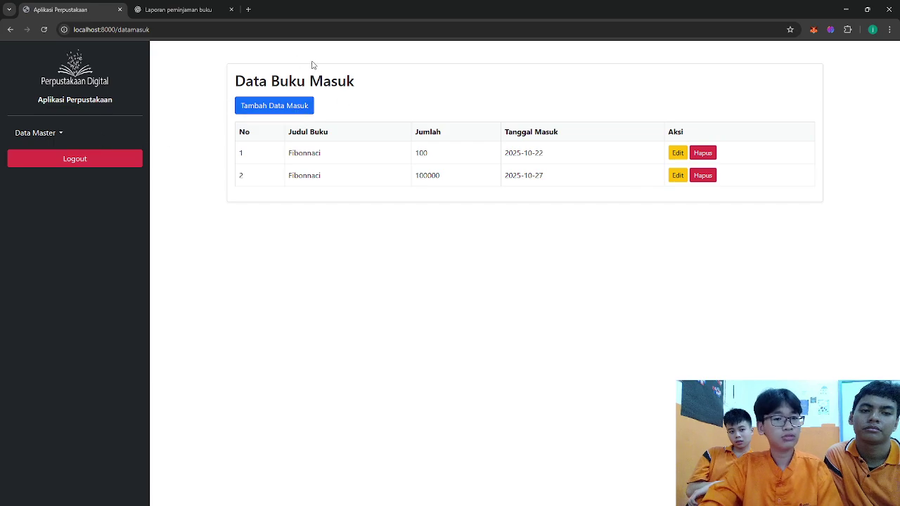
click(280, 109)
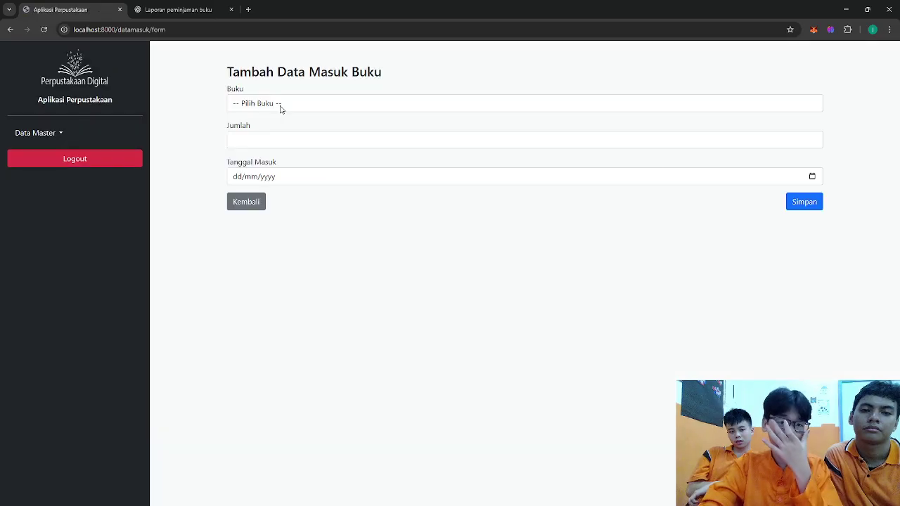
click(305, 105)
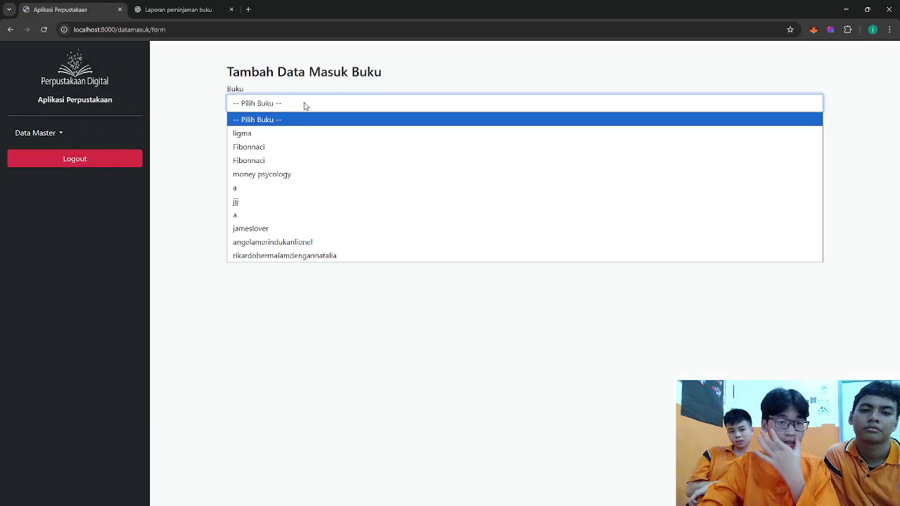
click(324, 256)
click(295, 139)
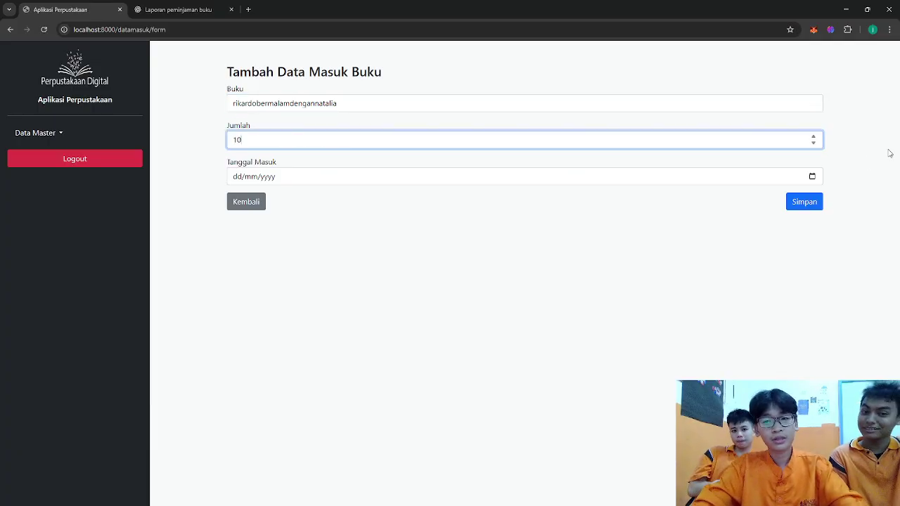
click(812, 178)
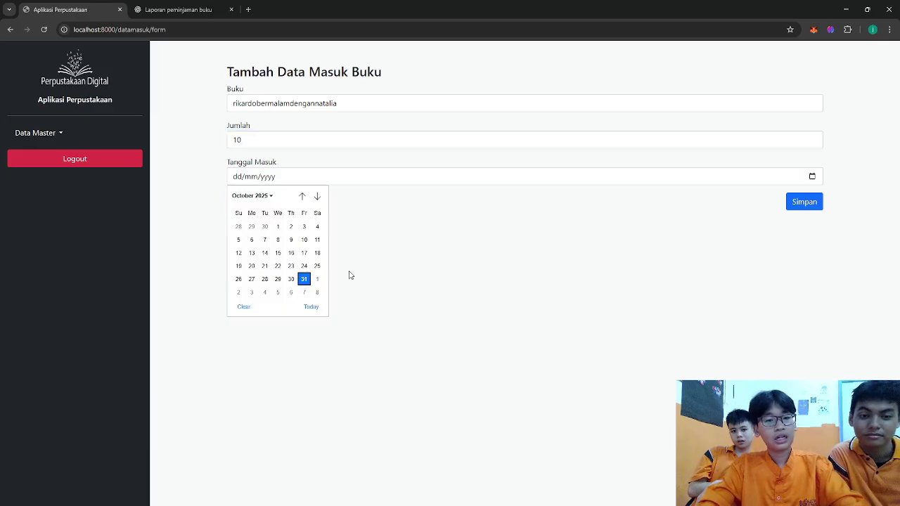
click(311, 306)
click(805, 202)
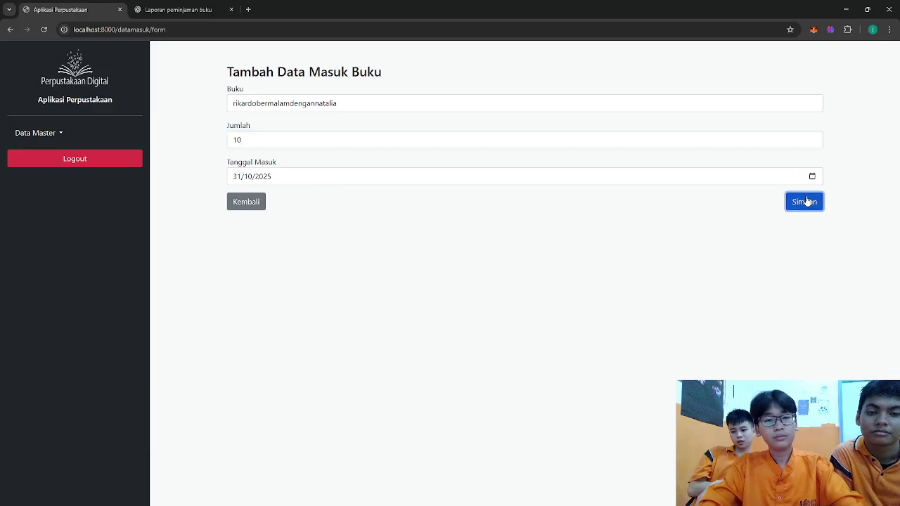
- Check in Daftar Buku that rikardobermalamdengannatalia's stock now reads 11
click(40, 132)
click(61, 161)
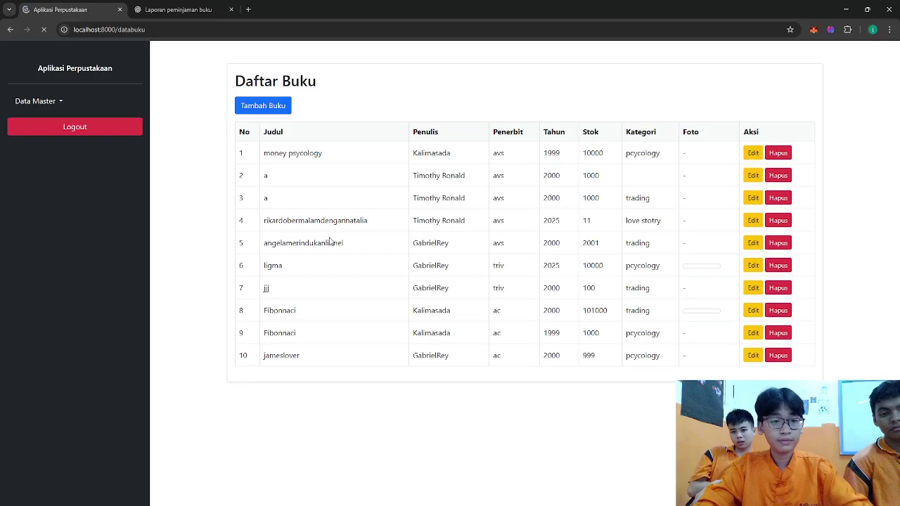
double_click(586, 220)
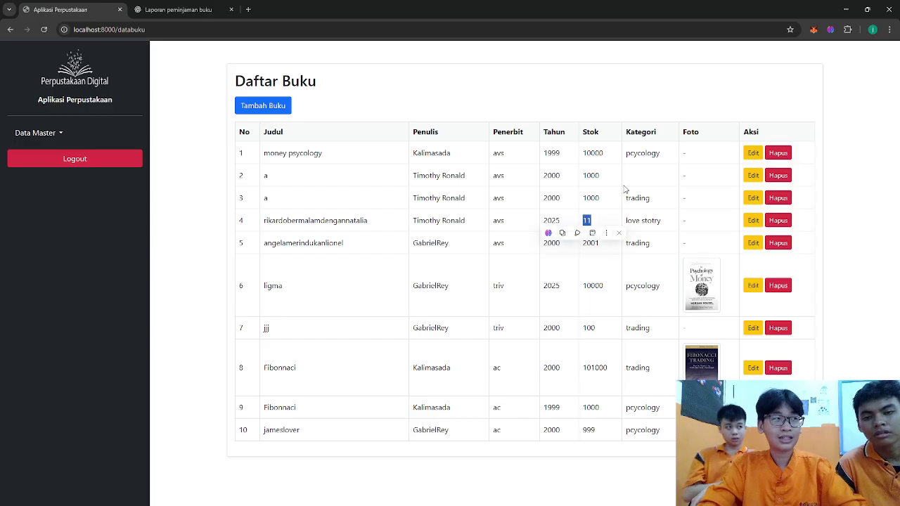
- Review the Data Peminjaman loans list, then log out
click(40, 133)
click(44, 185)
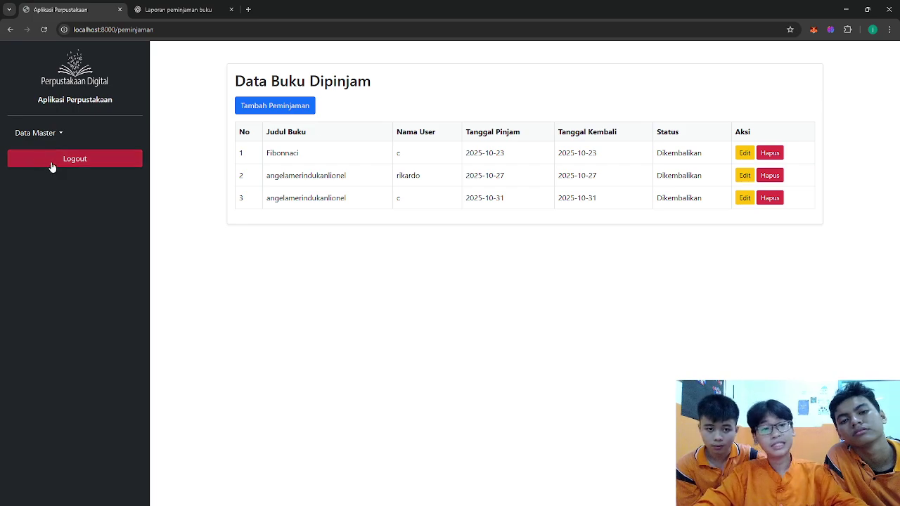
click(80, 161)
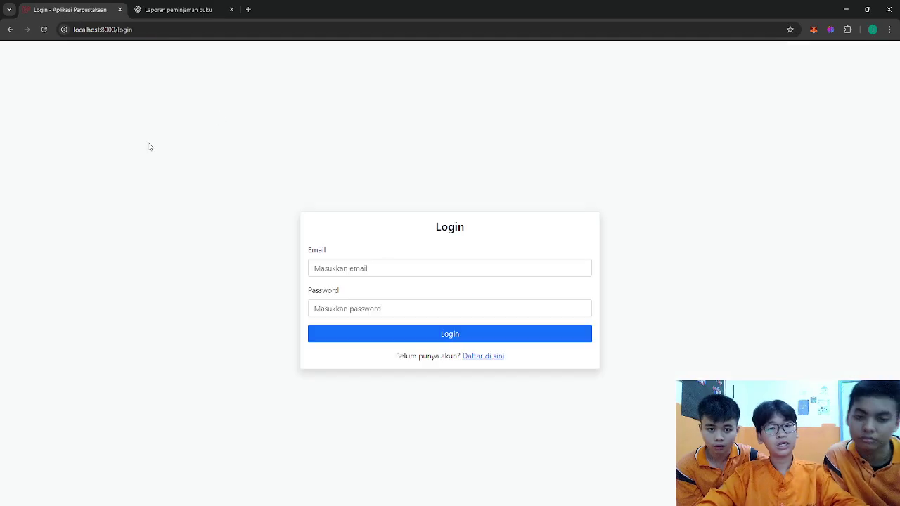
- Log in as the member using the saved e-mail and its password
click(416, 270)
text(c)
click(396, 296)
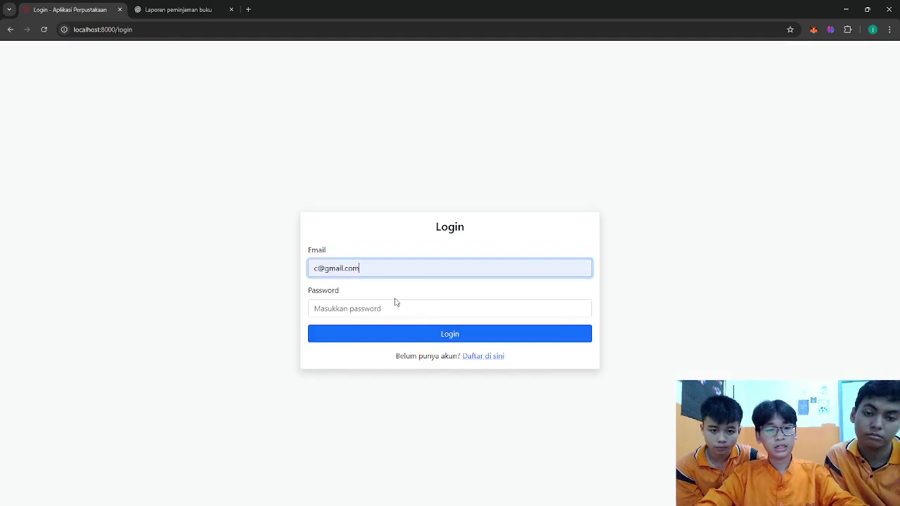
click(383, 302)
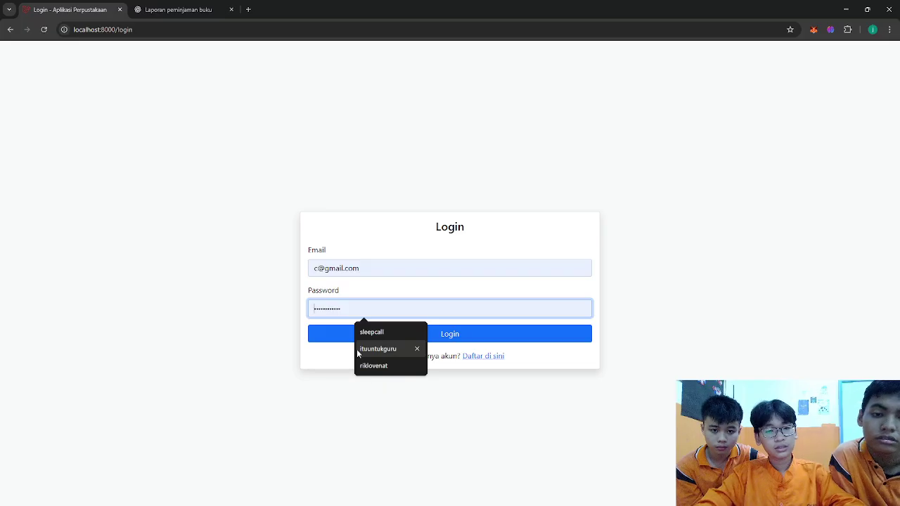
text(123)
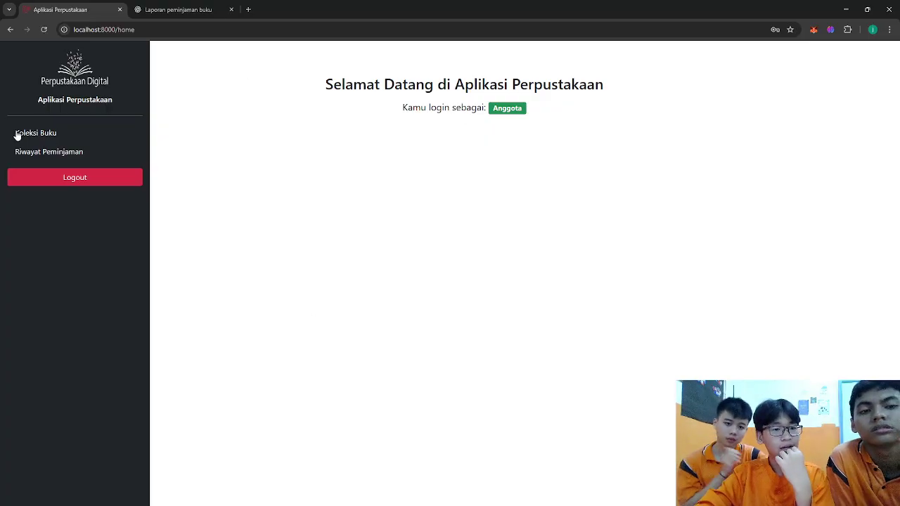
- Borrow rikardobermalamdengannatalia from Koleksi Buku and recheck the collection
click(17, 135)
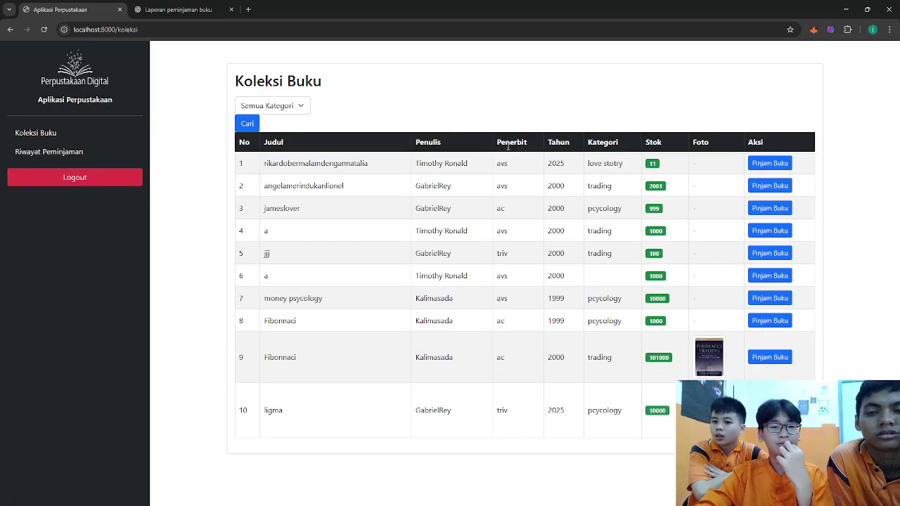
click(769, 164)
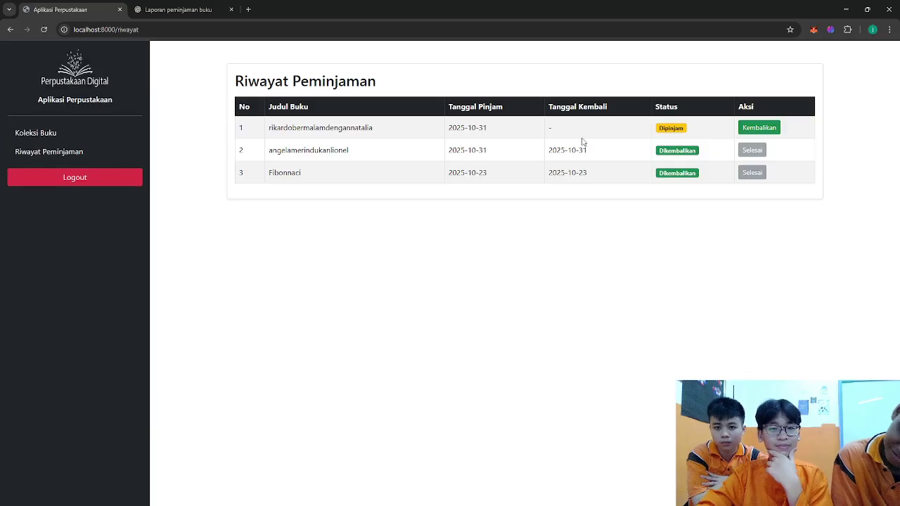
click(36, 137)
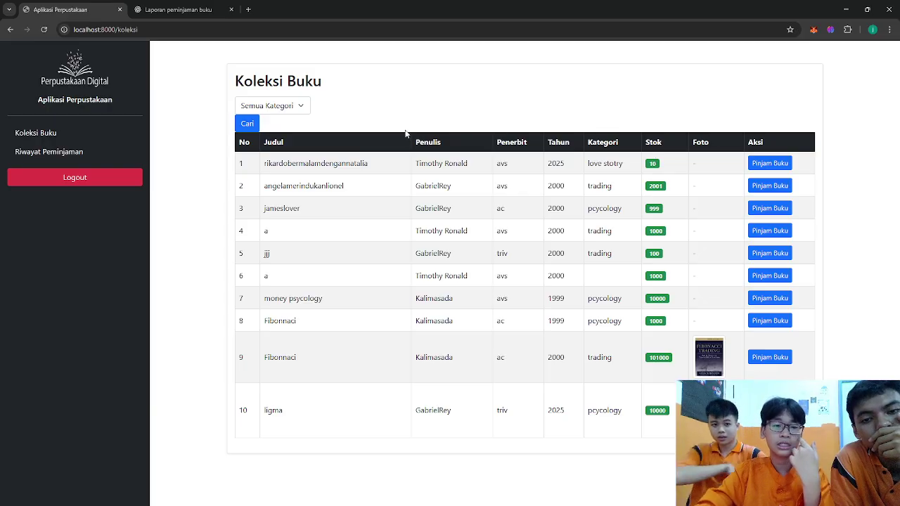
- Return the book from Riwayat Peminjaman, then log out to the login form
click(26, 151)
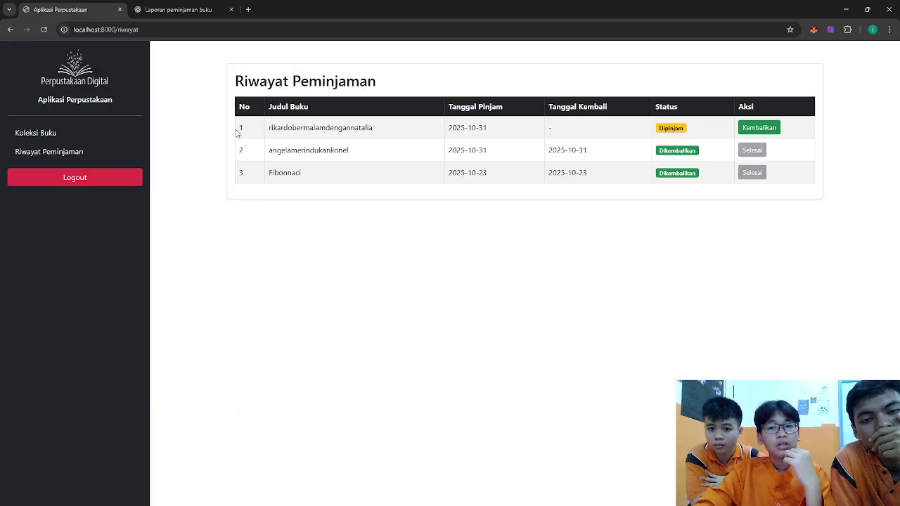
click(761, 132)
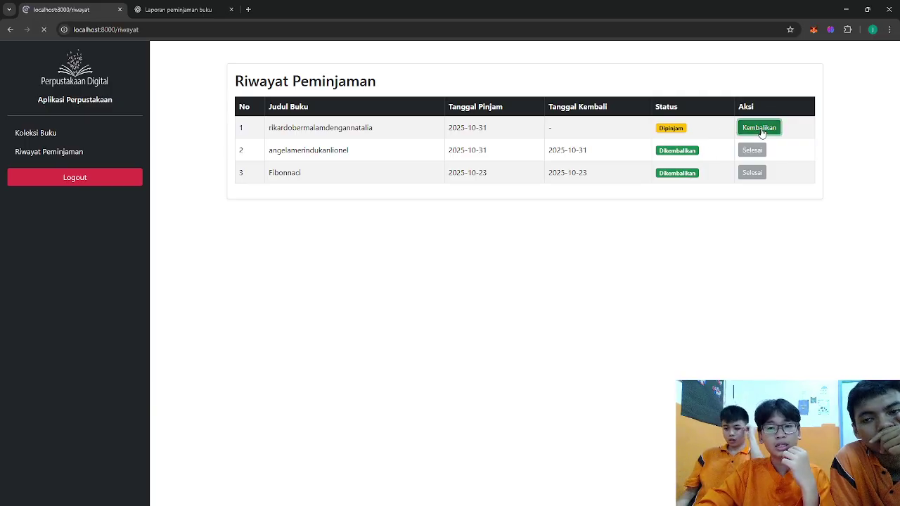
click(76, 182)
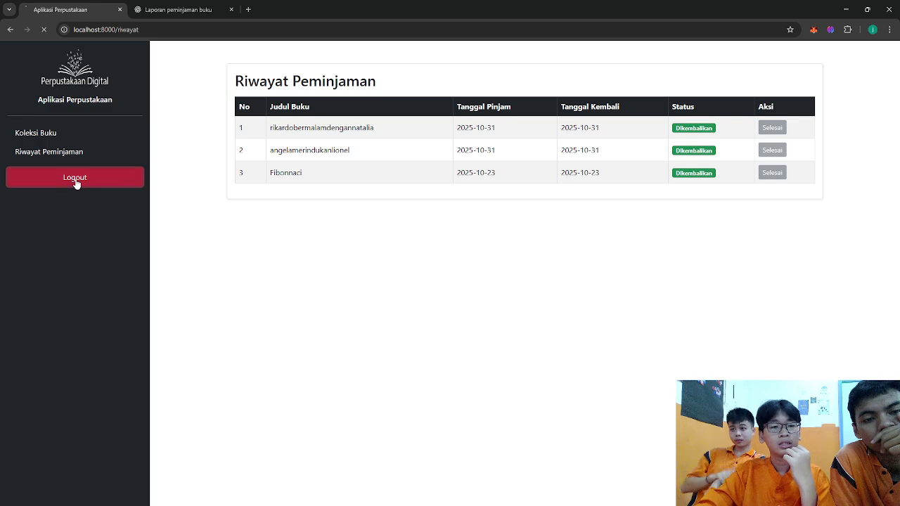
click(403, 266)
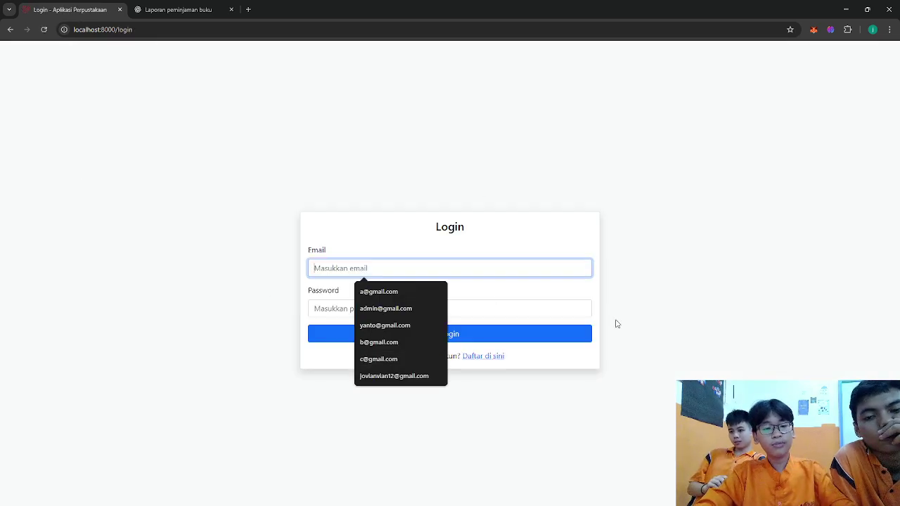
- Log in with a saved e-mail and its password
text(d@gmail.com)
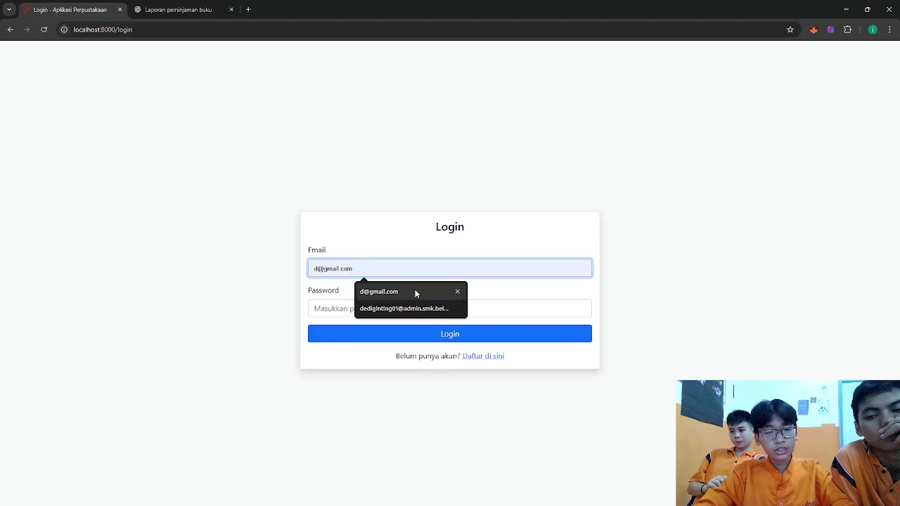
click(415, 288)
click(388, 310)
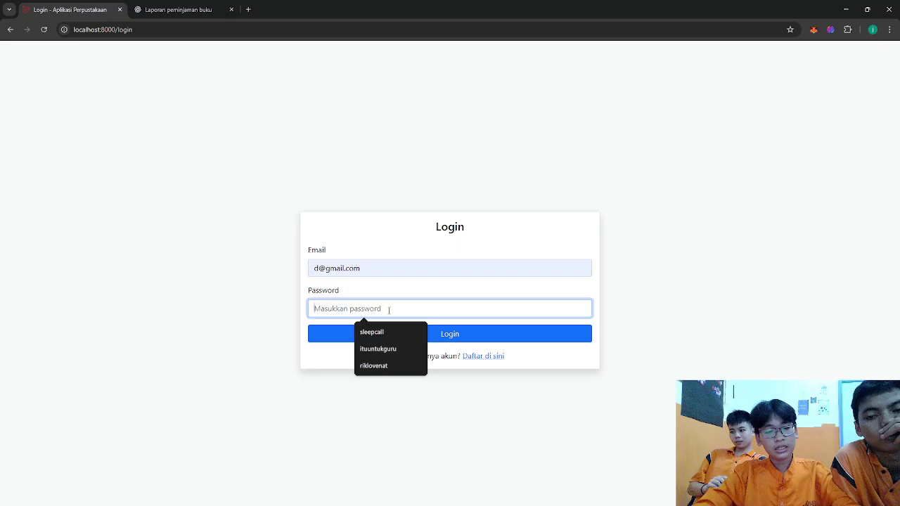
text(123)
key(Return)
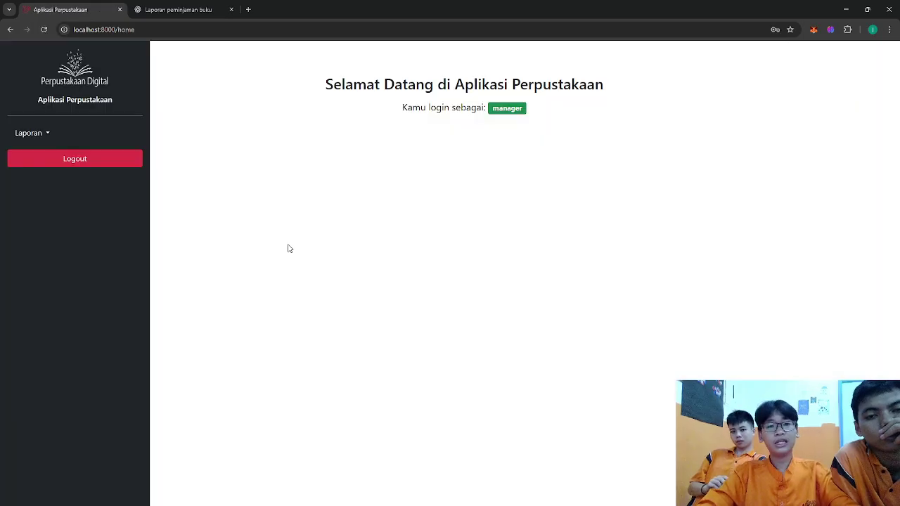
- Filter the loan report from 1 to 31 October 2025
click(29, 133)
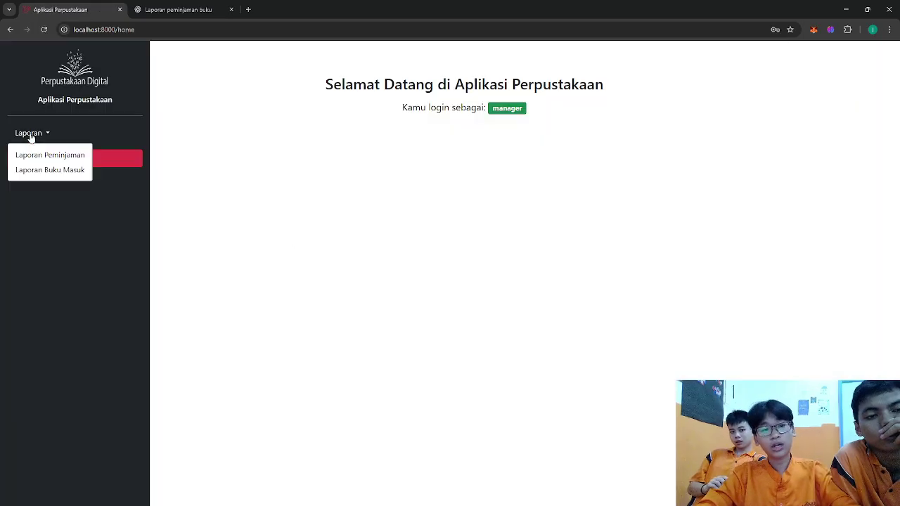
click(68, 155)
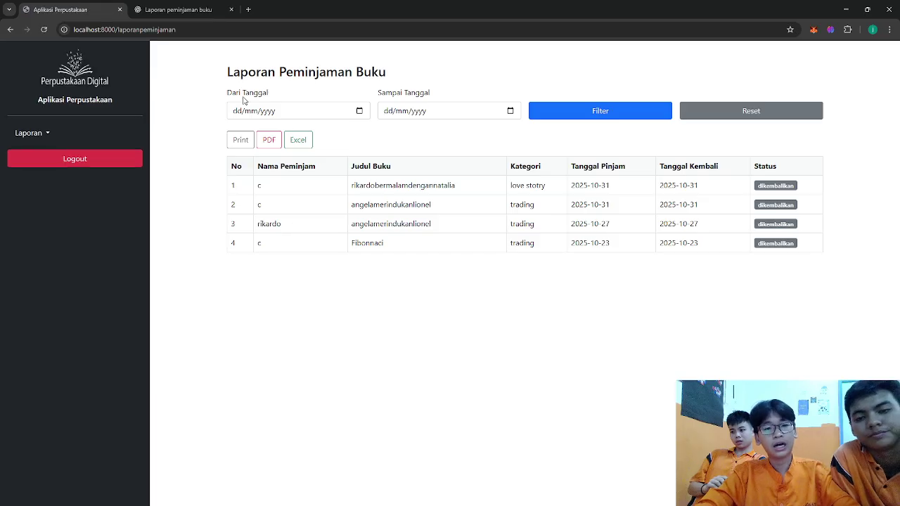
click(357, 118)
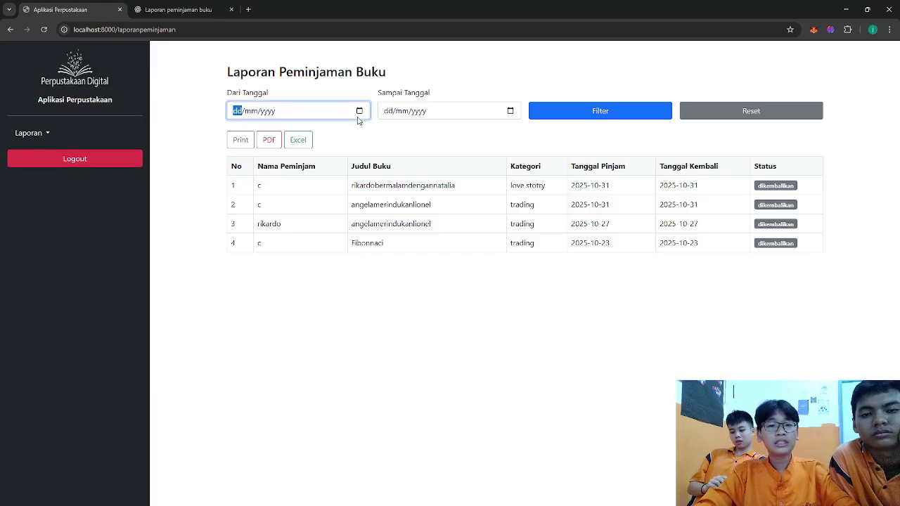
click(360, 111)
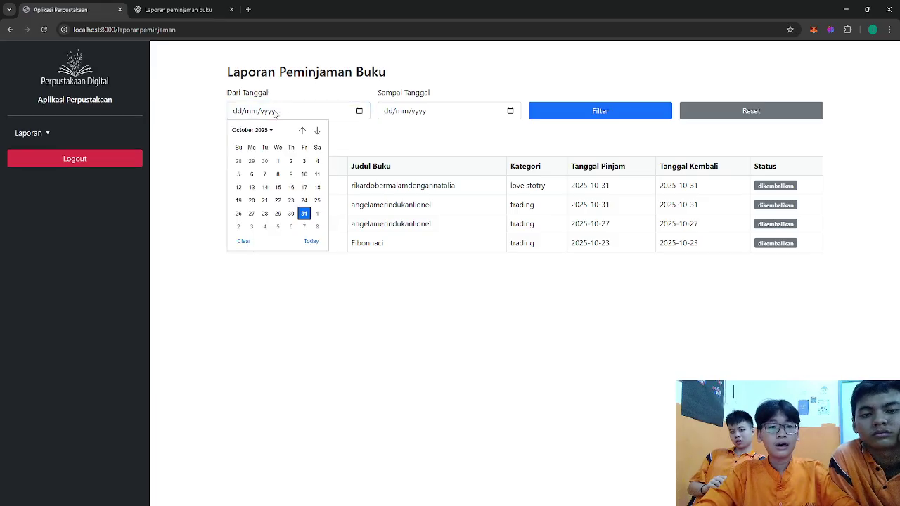
click(277, 163)
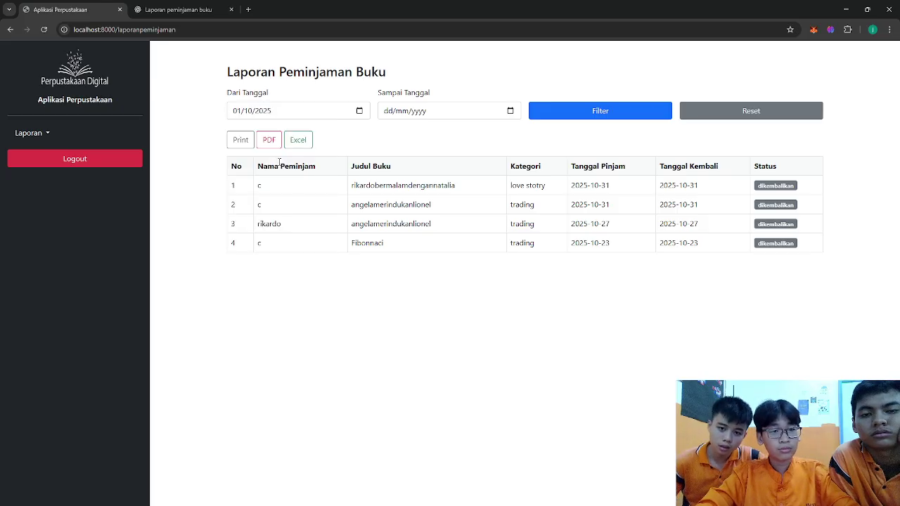
click(507, 114)
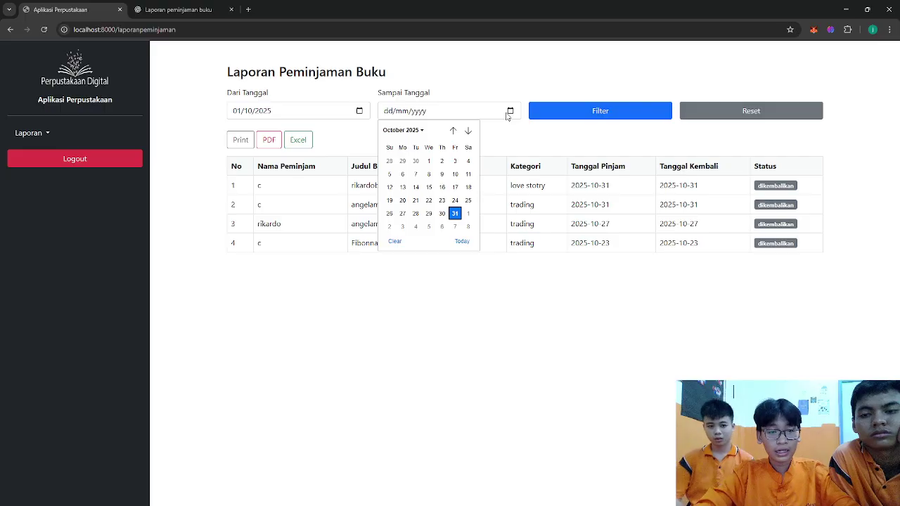
click(456, 213)
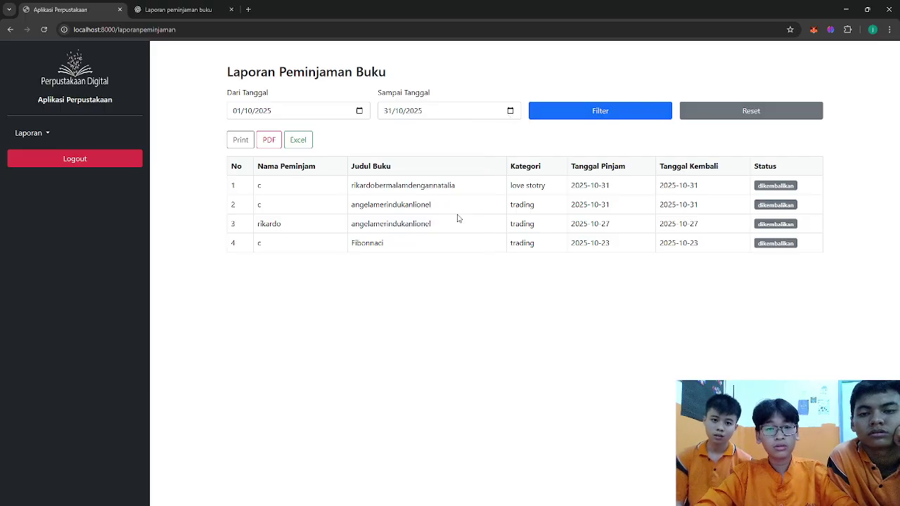
click(592, 113)
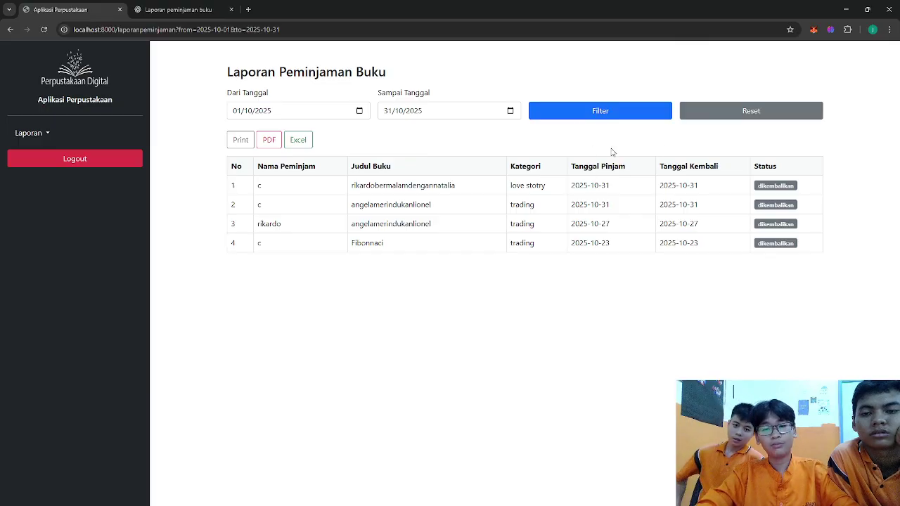
- Open the printable report, close the print preview and tab, then log out
click(242, 139)
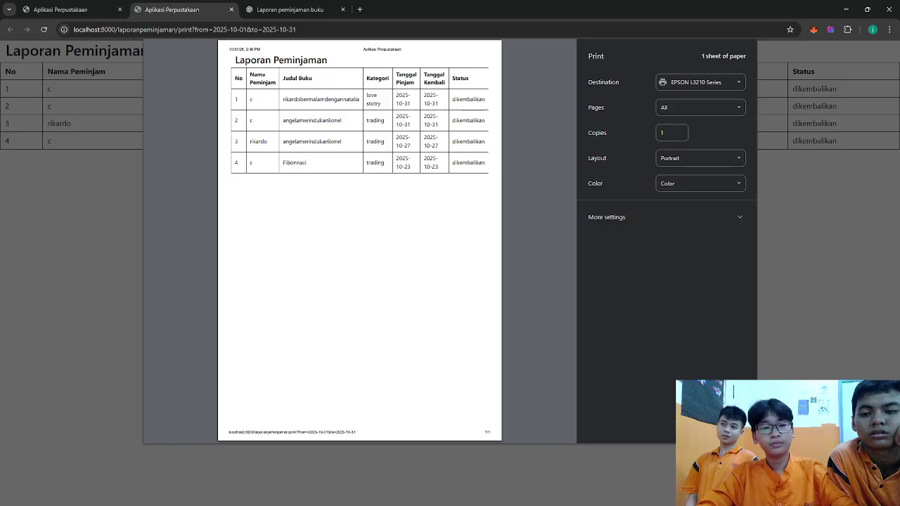
key(Escape)
click(232, 10)
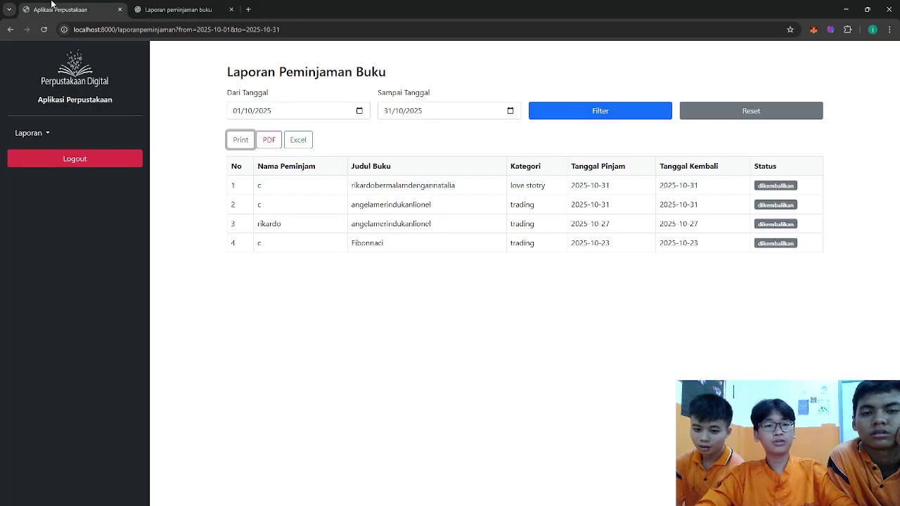
click(73, 159)
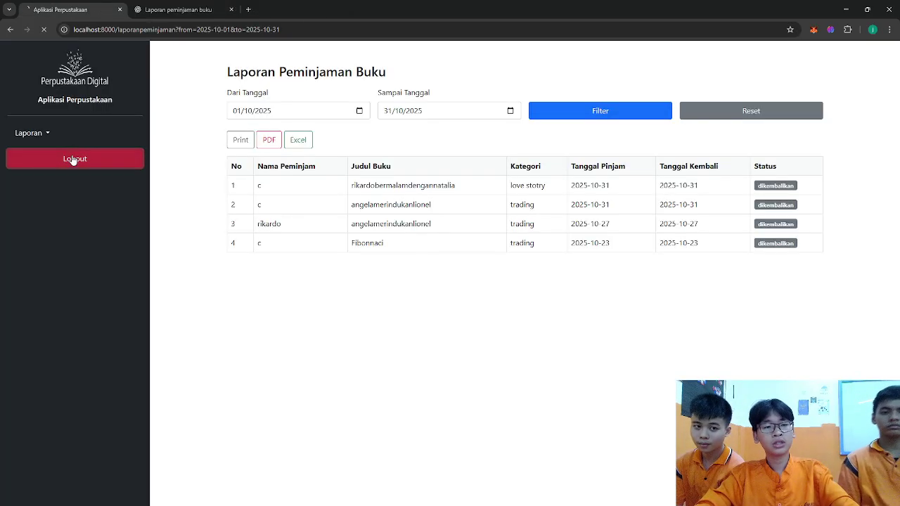
click(373, 265)
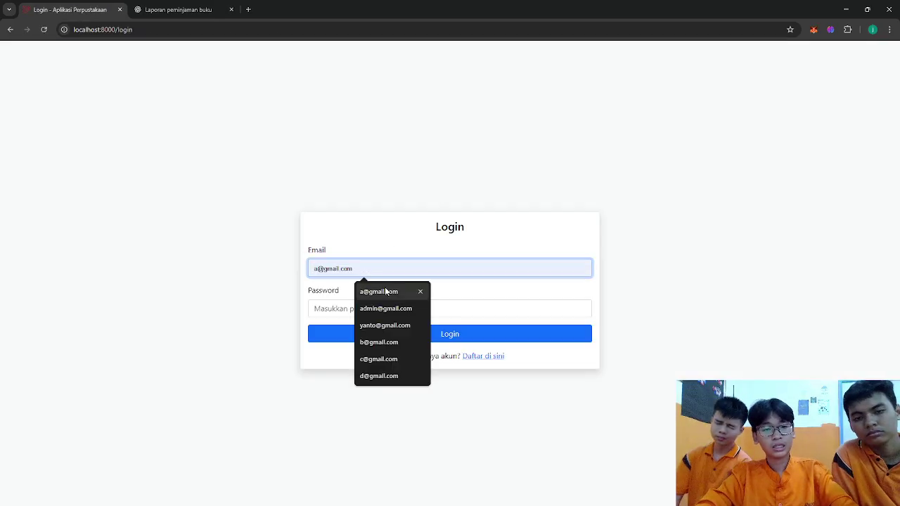
- Log in with the saved admin e-mail and its password
click(384, 290)
click(376, 308)
text(123)
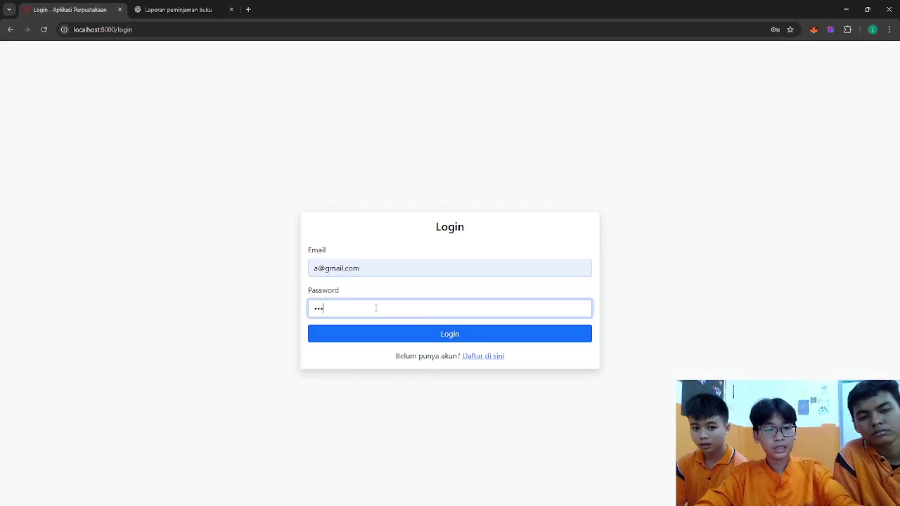
key(BackSpace)
key(BackSpace)
key(BackSpace)
text(123)
key(Return)
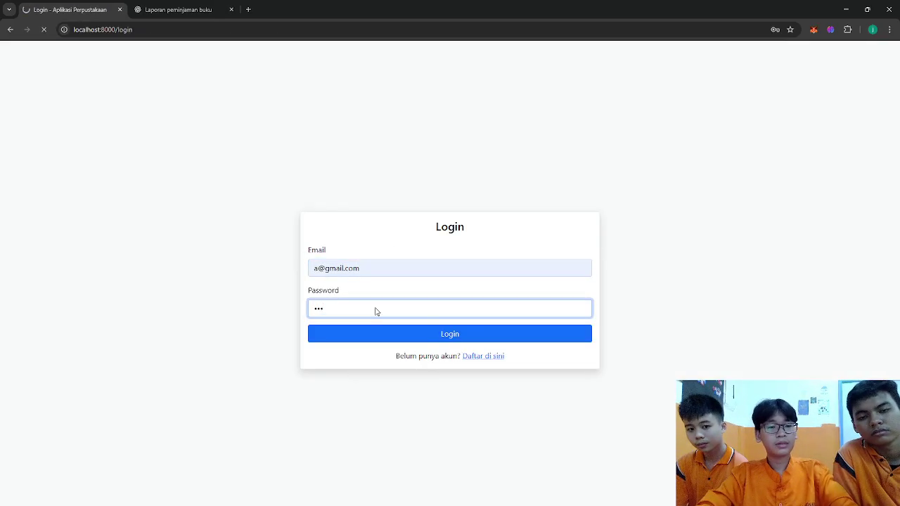
- Review the Data User account list, then log out to the login page
click(42, 132)
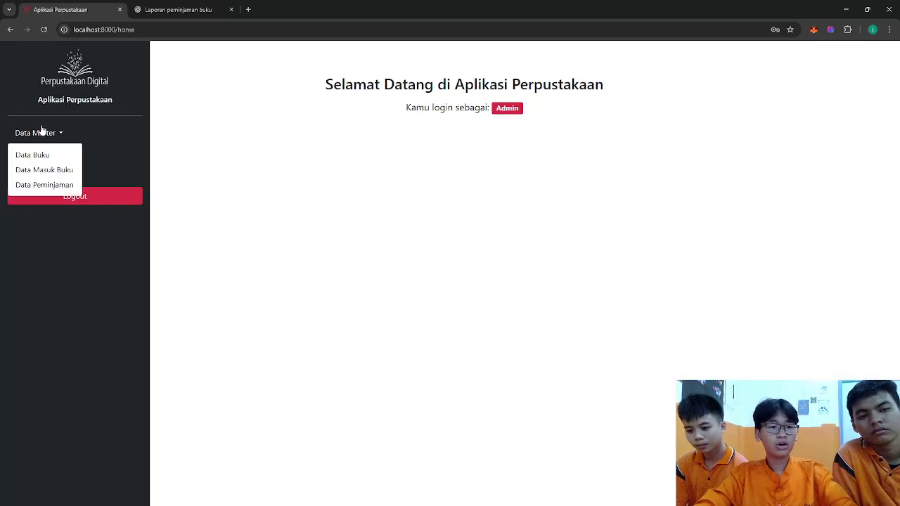
click(42, 132)
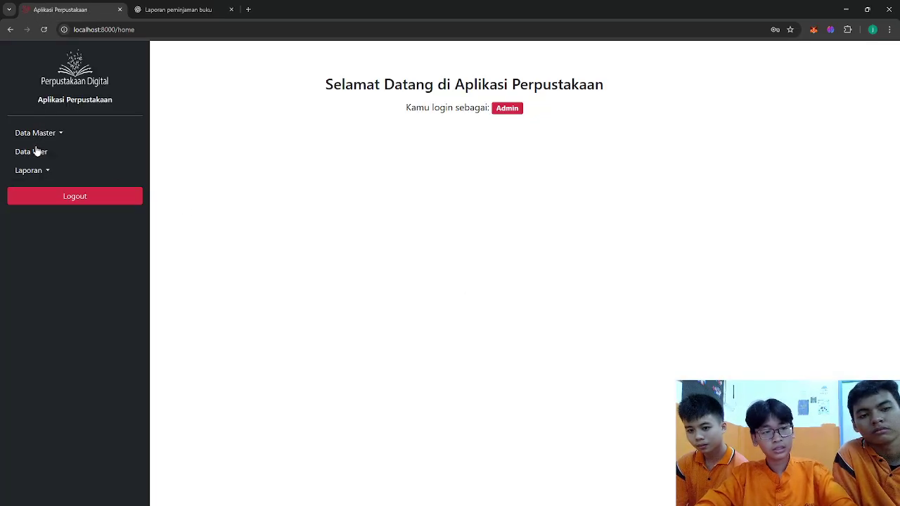
click(36, 151)
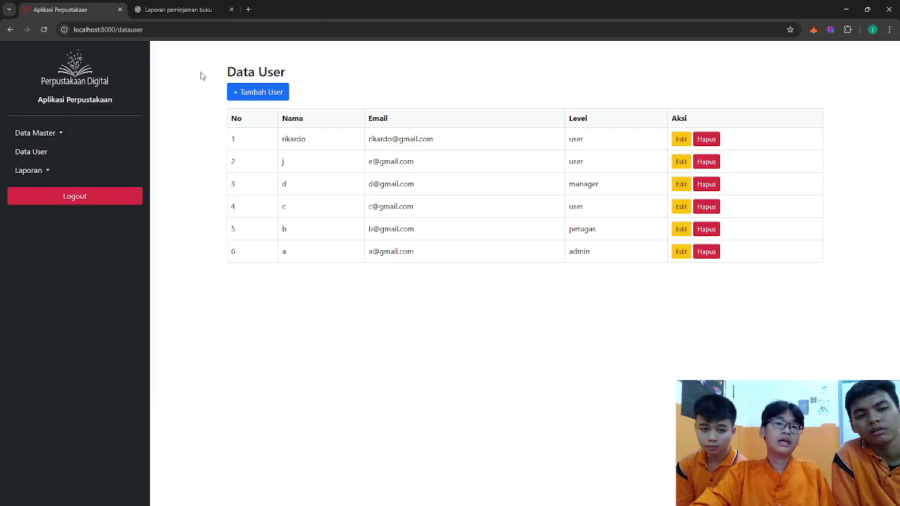
click(89, 208)
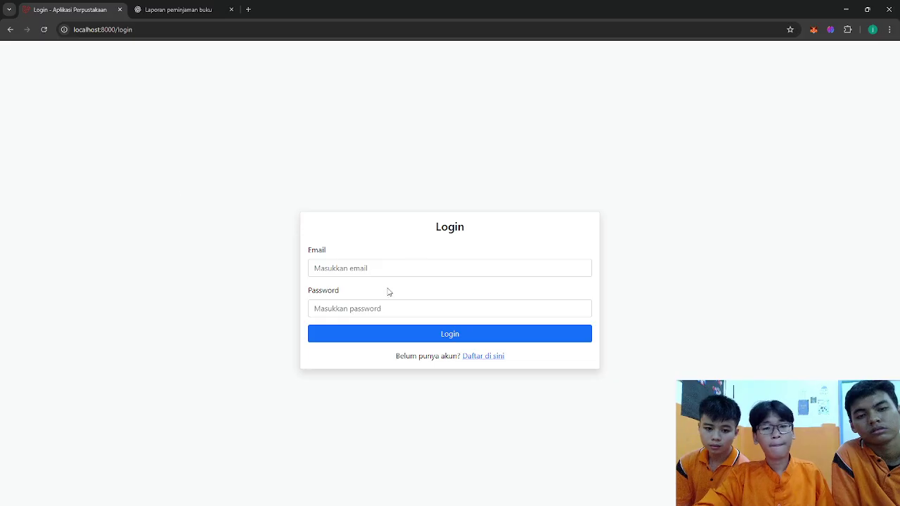
click(429, 265)
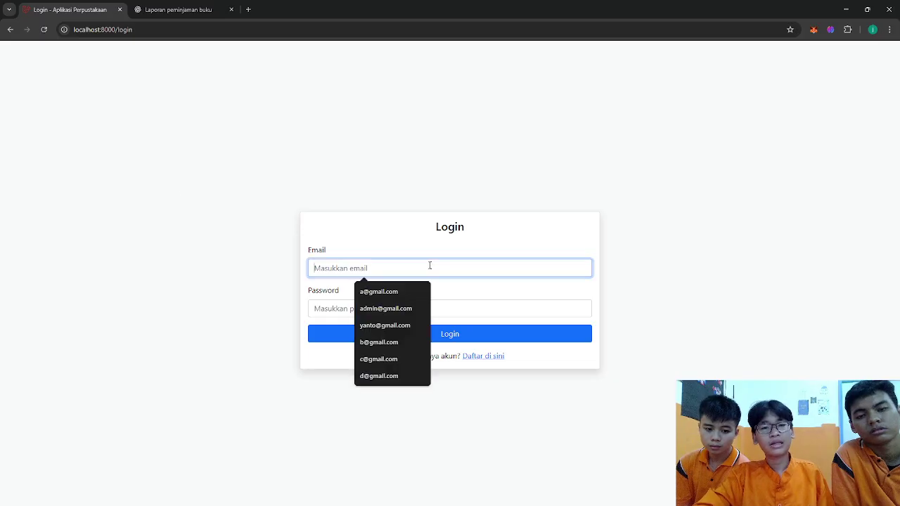
click(541, 390)
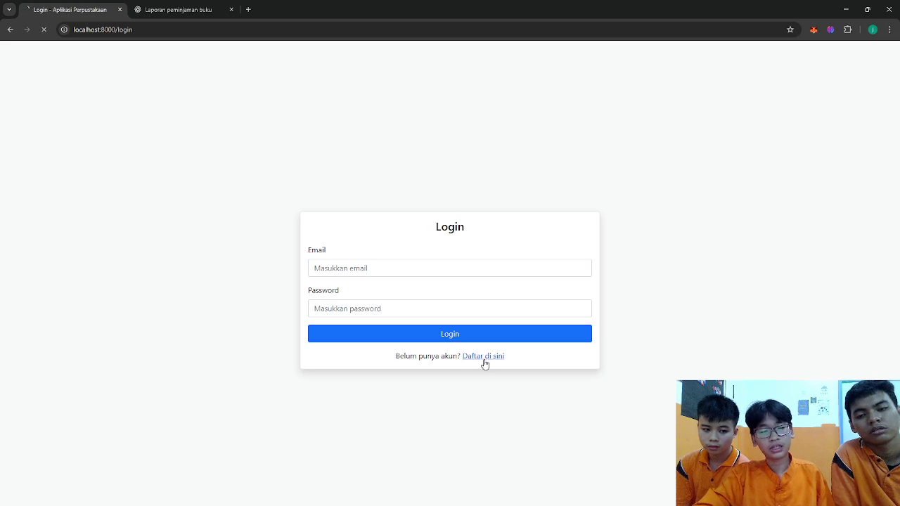
- Enter the new account's name in the Nama field
click(487, 233)
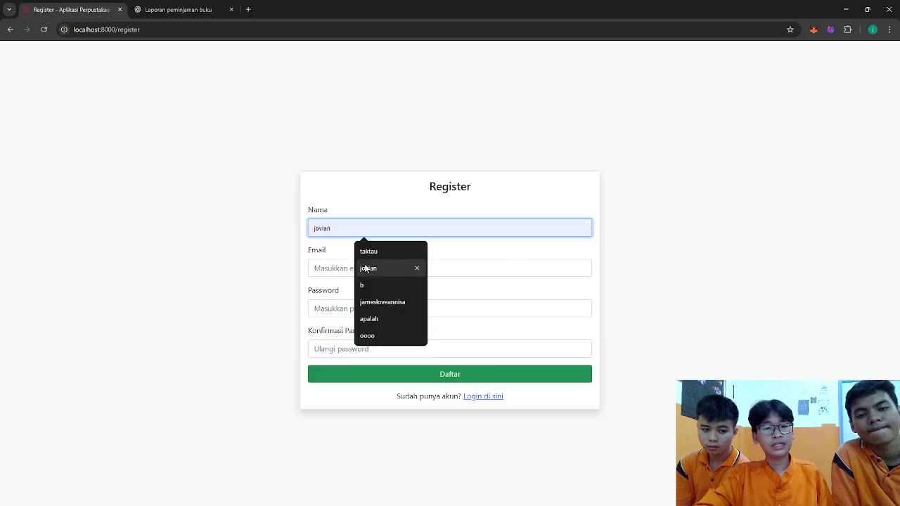
click(484, 242)
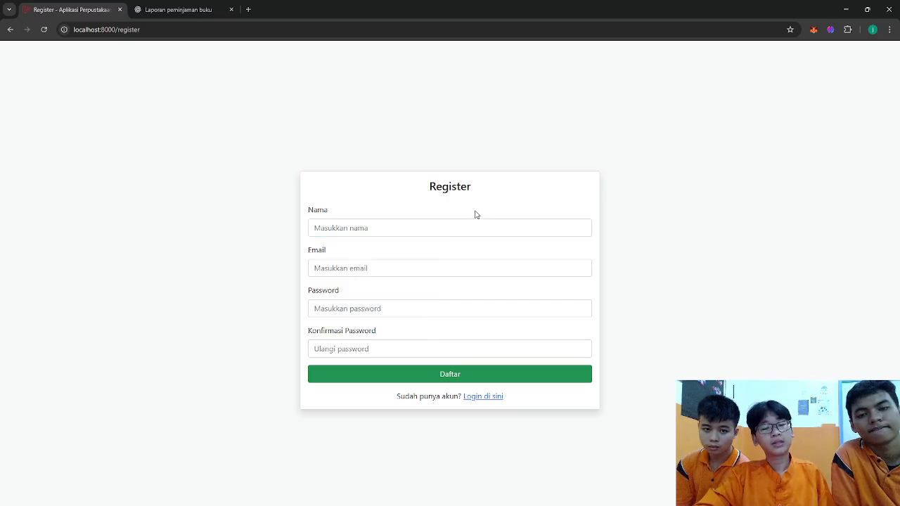
click(468, 220)
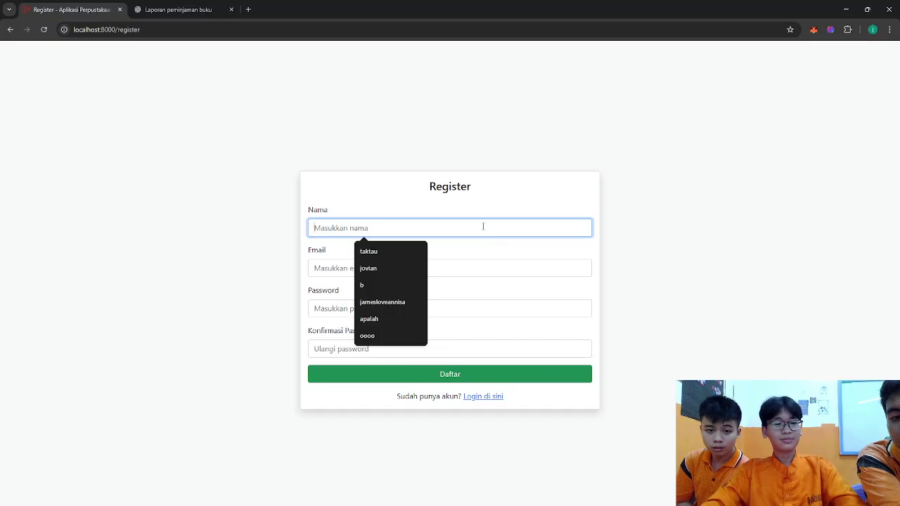
key(alt+Tab)
key(alt+Tab)
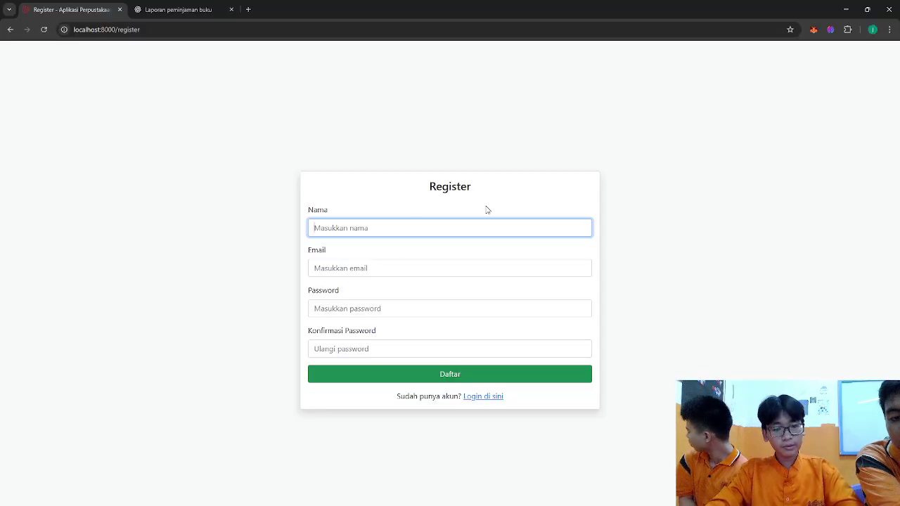
text(jonathan)
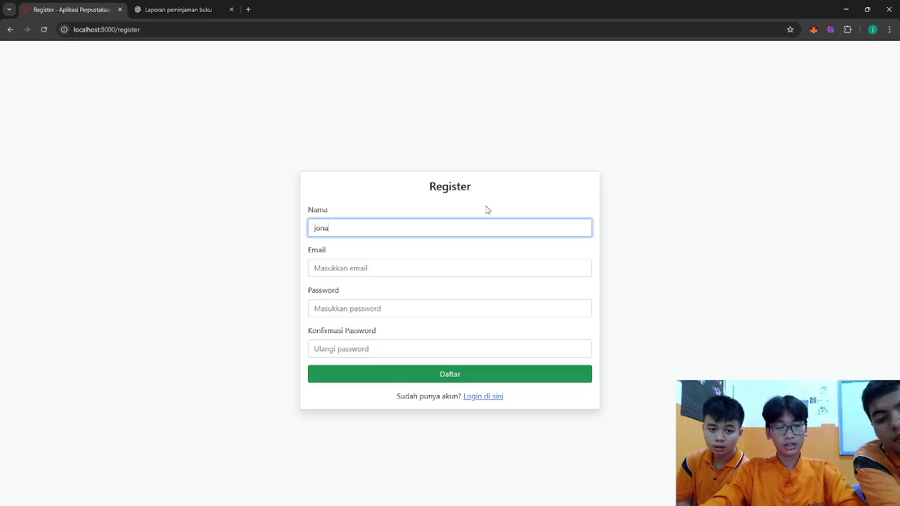
- Fill in the new account's e-mail, password, and password confirmation
click(414, 266)
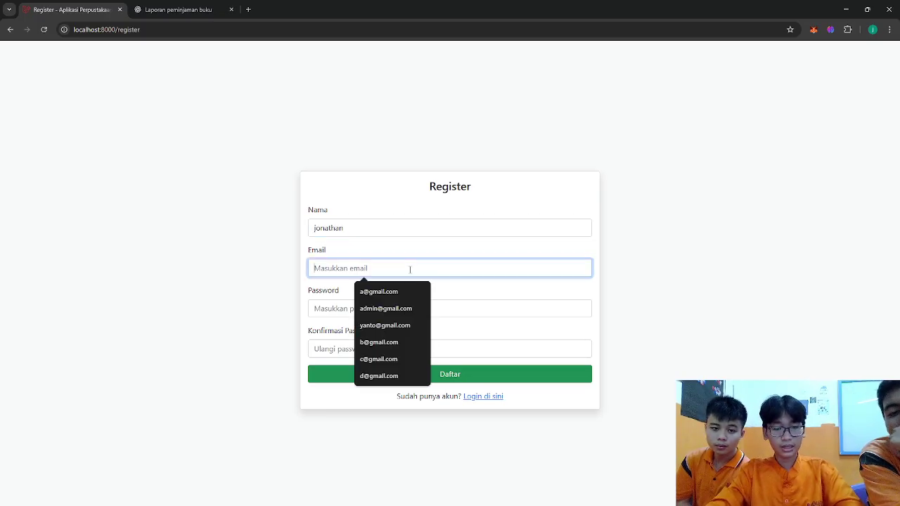
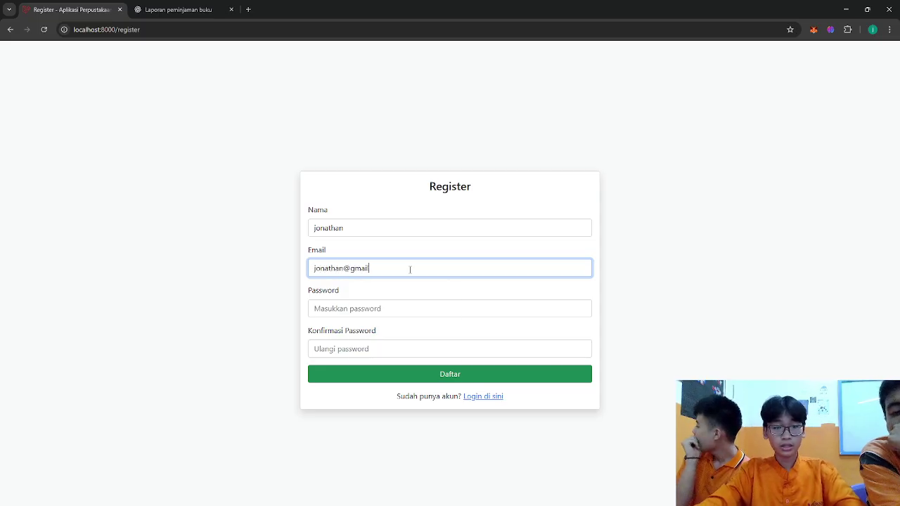
click(387, 323)
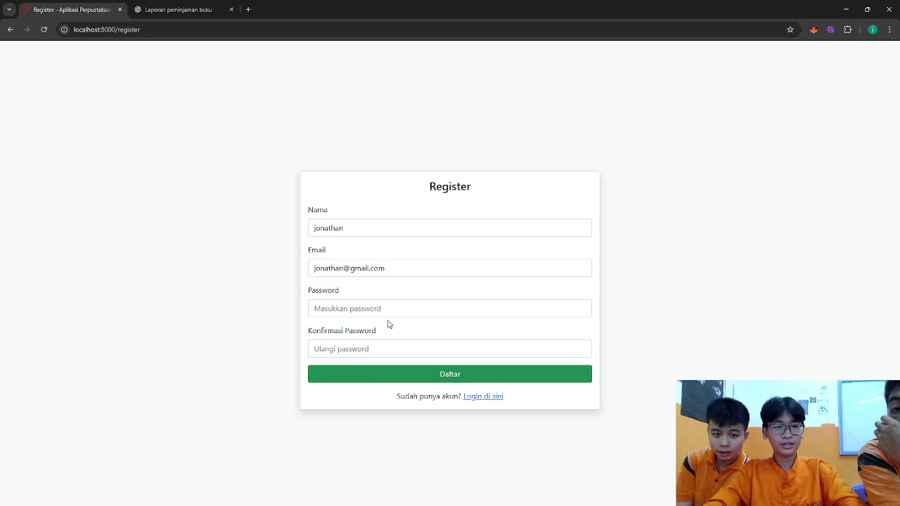
click(380, 304)
text(123)
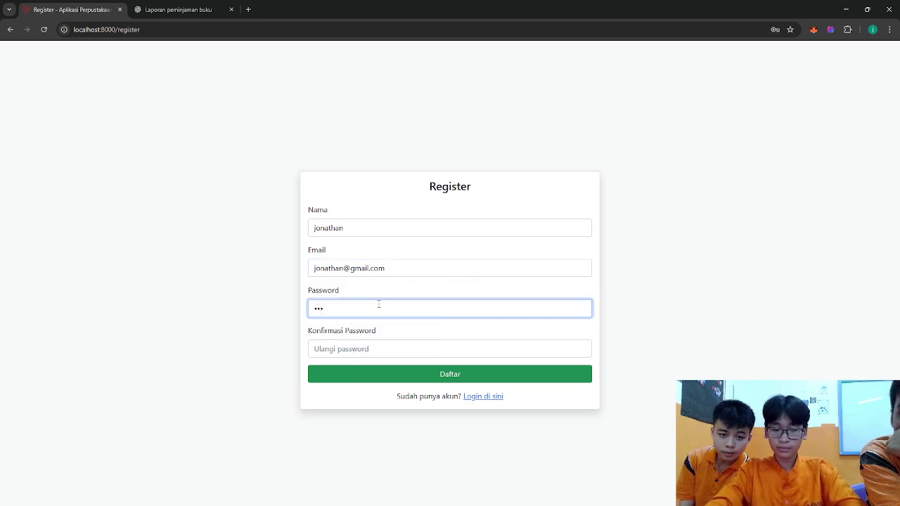
click(368, 348)
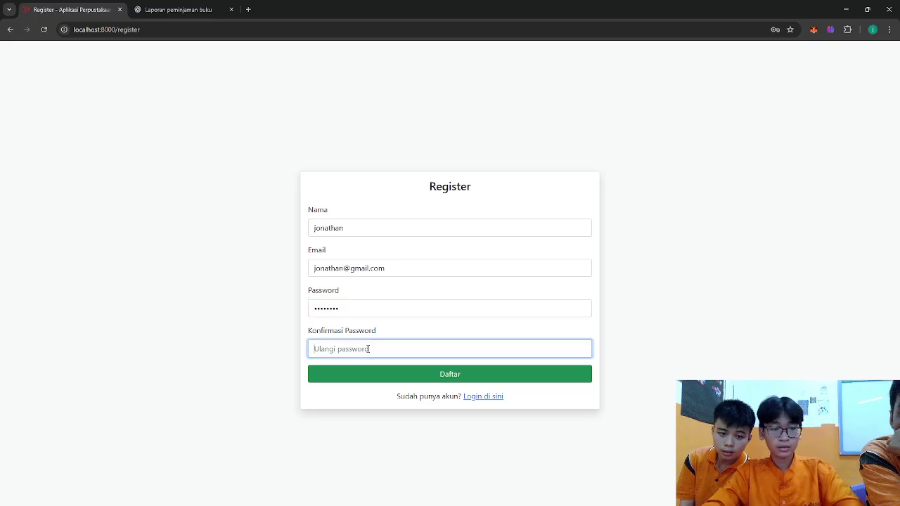
text(123456)
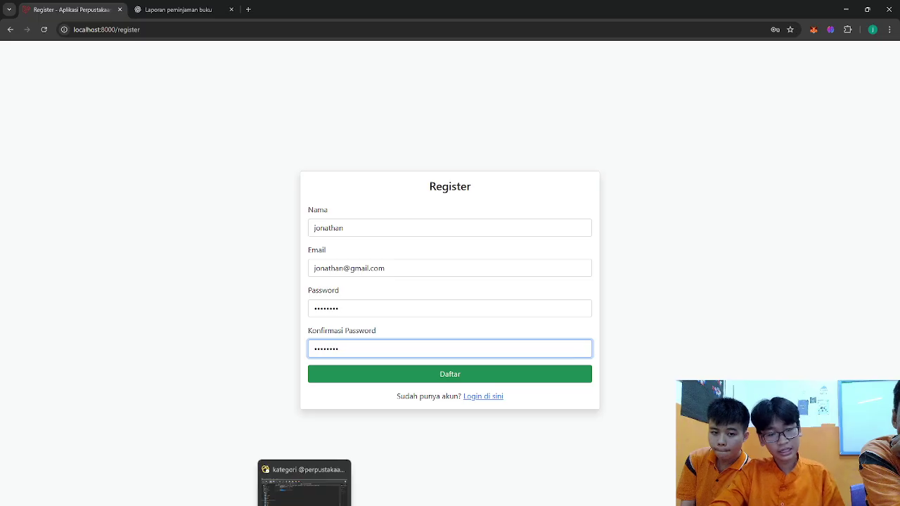
click(306, 484)
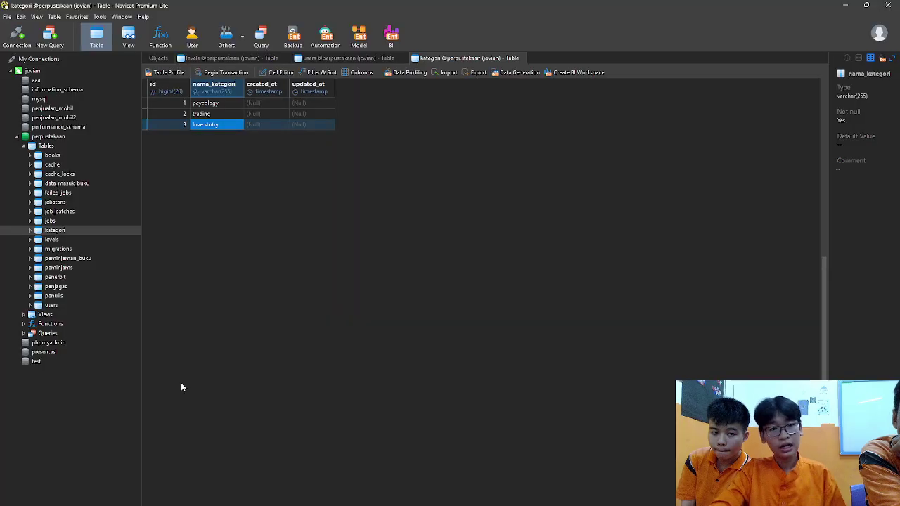
- Highlight registerPost's validation rules and users-table insert in MyController.php in Sublime Text
click(845, 6)
click(201, 485)
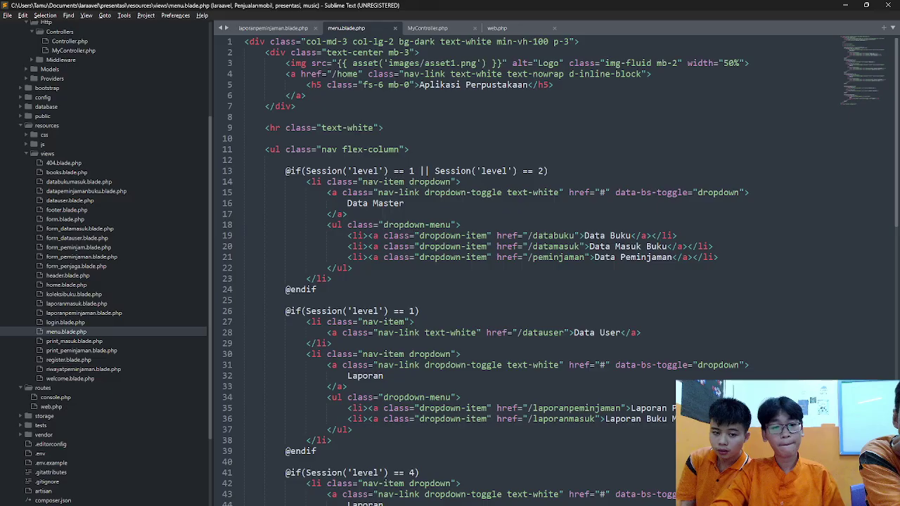
click(433, 31)
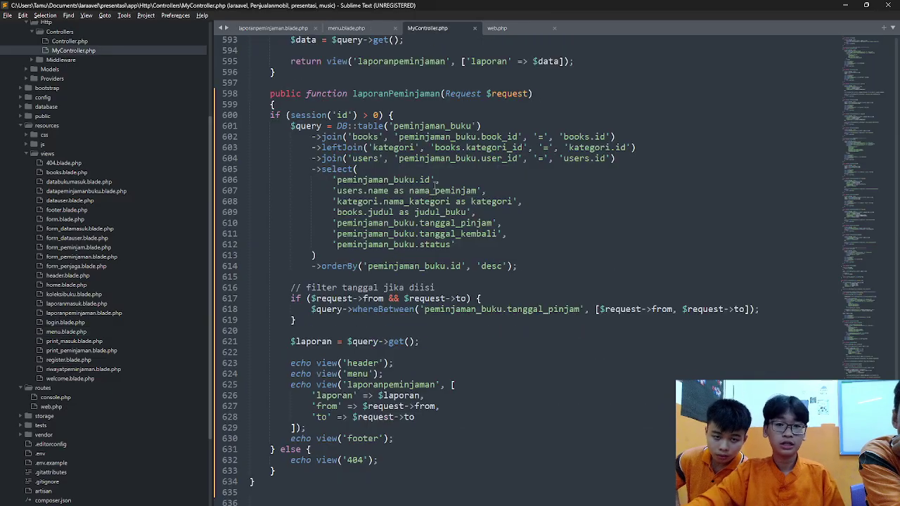
scroll(428, 204, up, 20)
scroll(429, 203, down, 16)
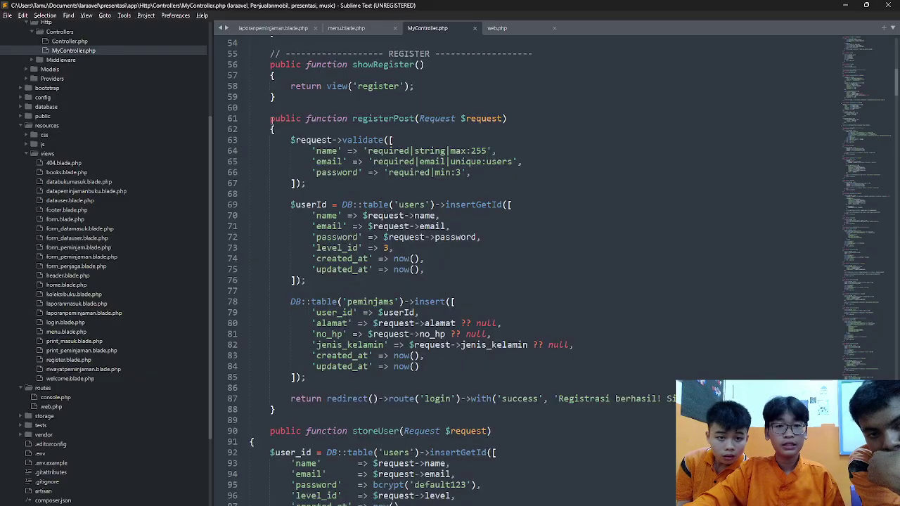
click(270, 118)
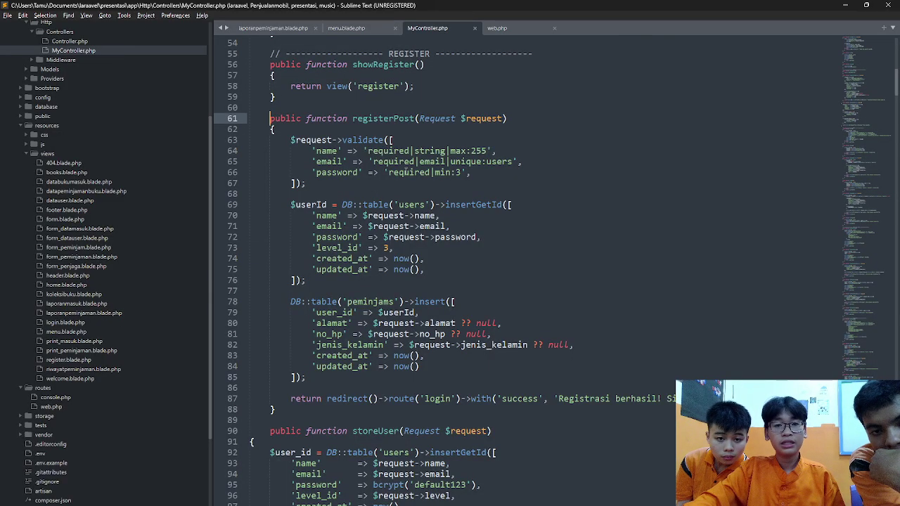
drag(270, 118, 517, 174)
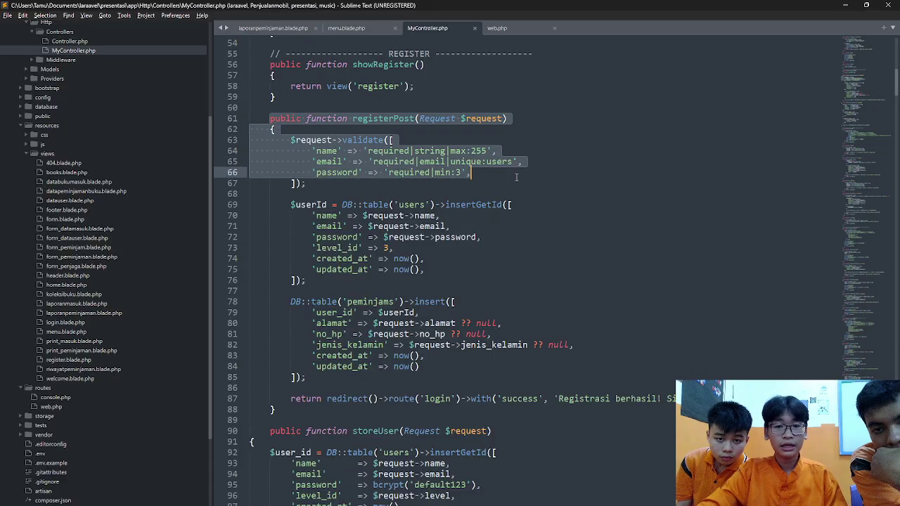
drag(291, 204, 527, 213)
key(alt+Tab)
key(Tab)
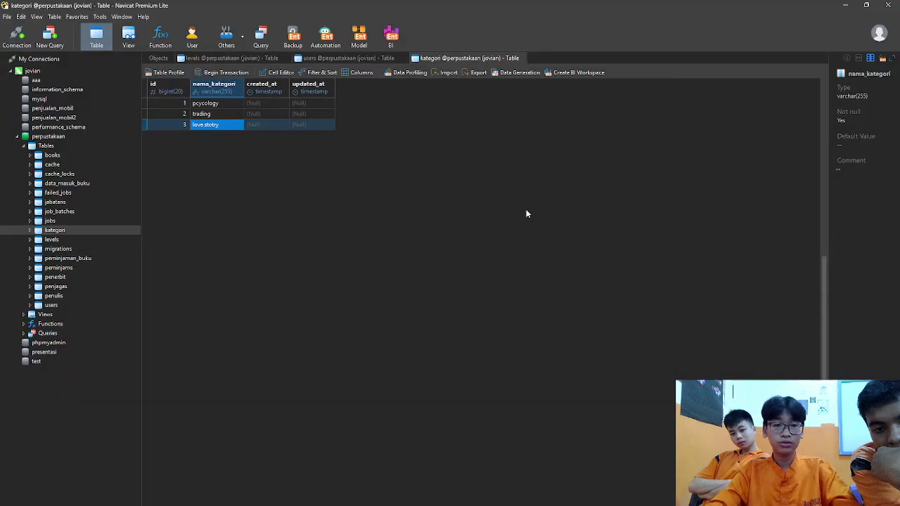
- Show the users table's six accounts and highlight registerPost's name, email and password assignments
click(348, 58)
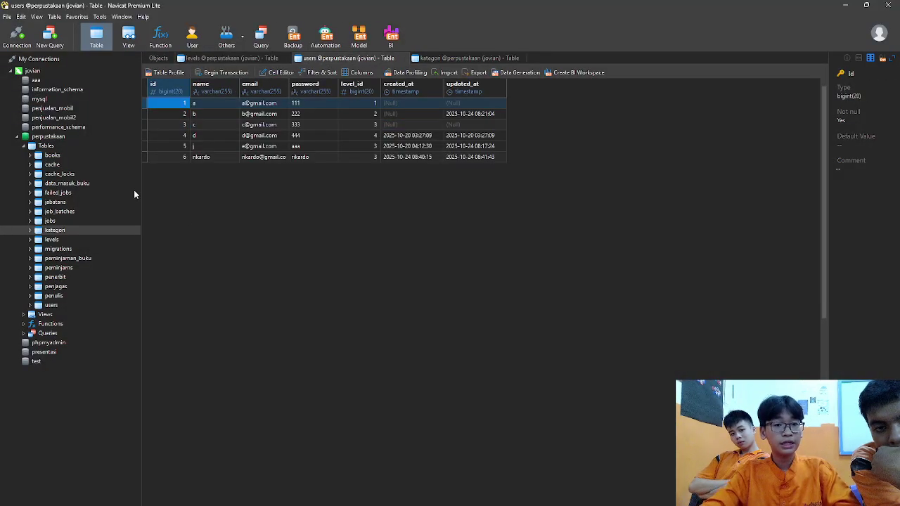
key(alt+Tab)
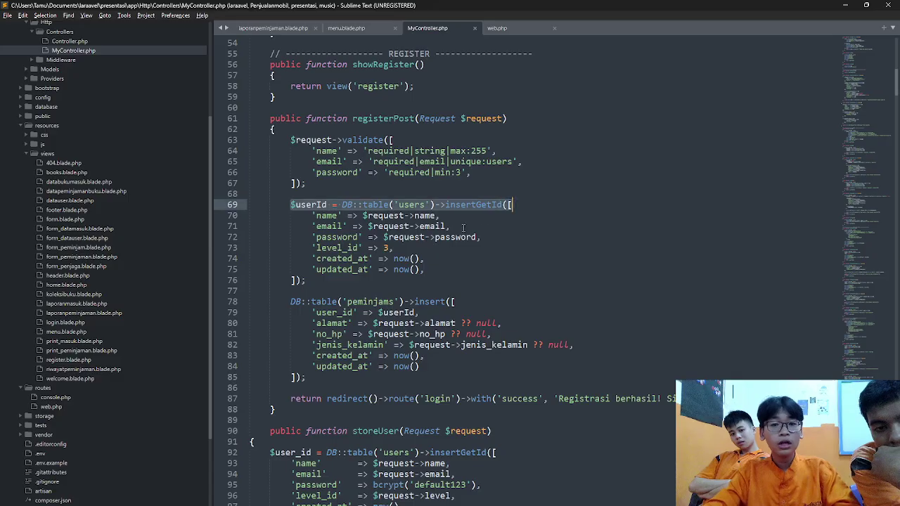
drag(253, 215, 540, 237)
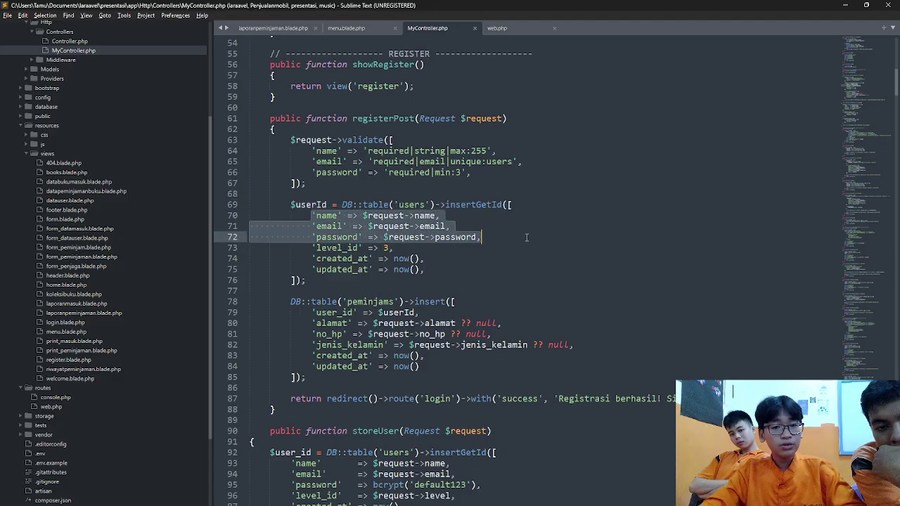
key(alt+Tab)
key(alt+Tab)
key(Tab)
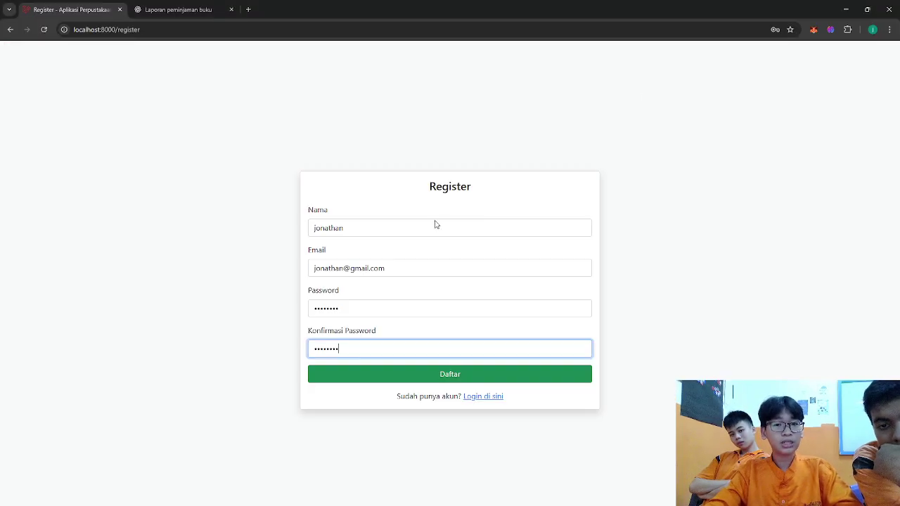
- Highlight registerPost's line assigning level_id 3, then bring the filled Register form back
key(alt+Tab)
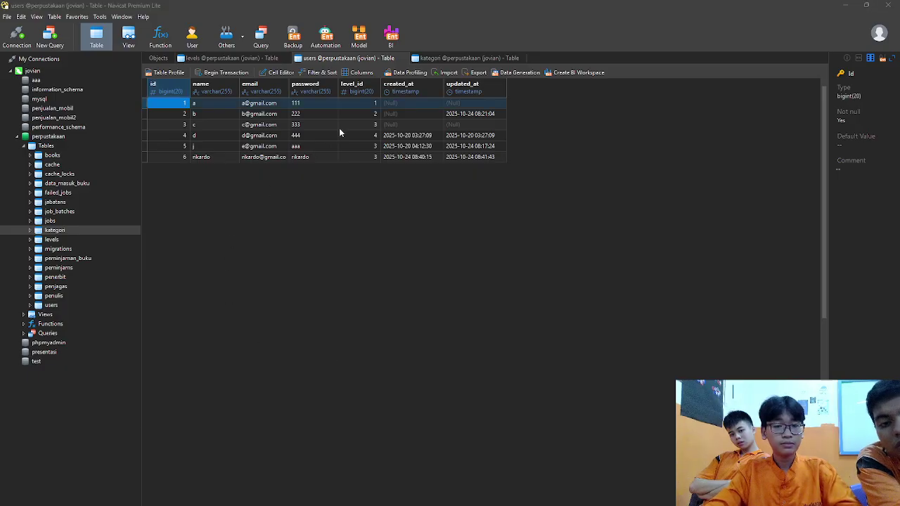
key(alt+Tab)
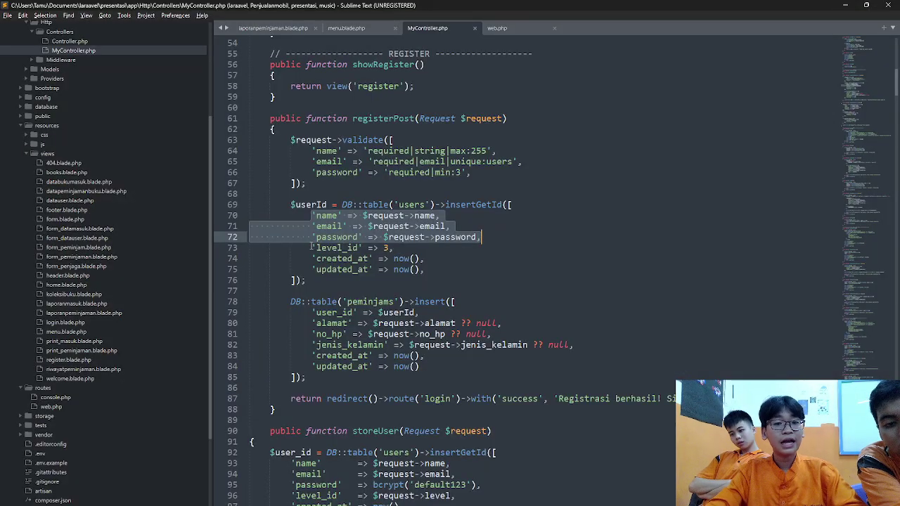
drag(311, 247, 405, 245)
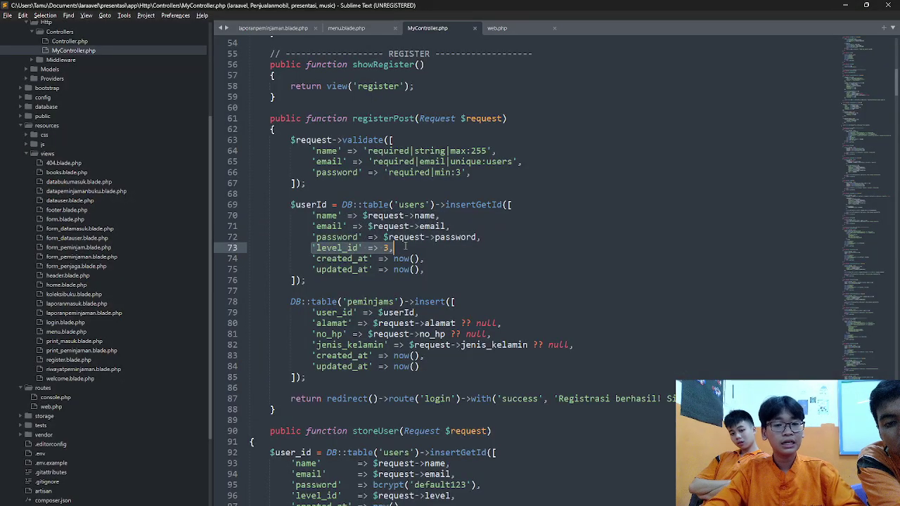
click(405, 246)
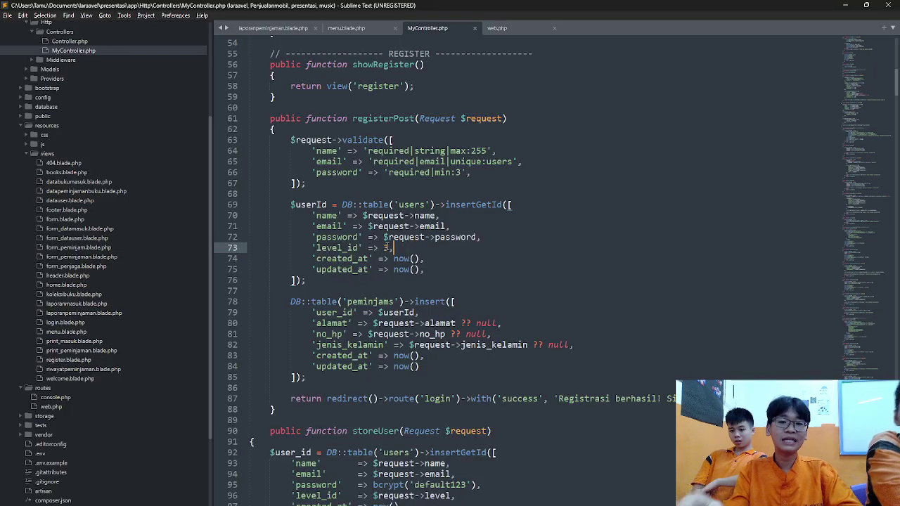
key(alt+Tab)
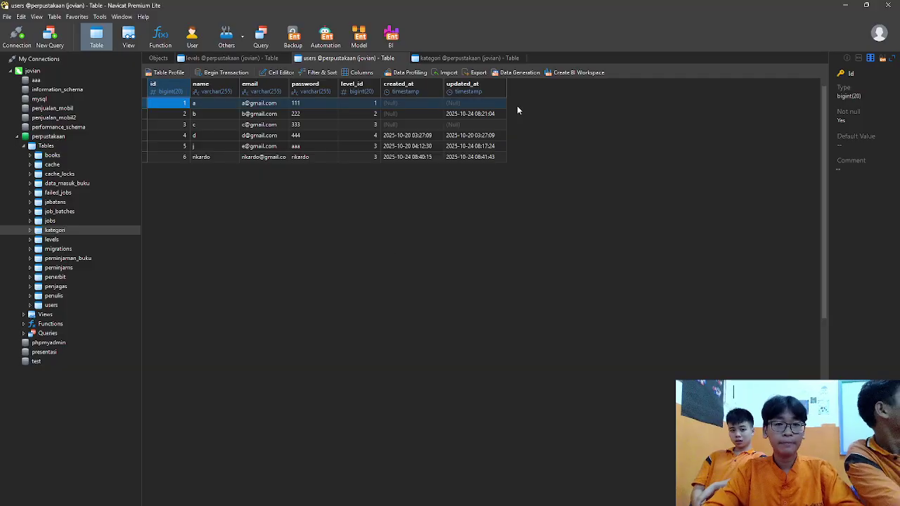
key(alt+Tab)
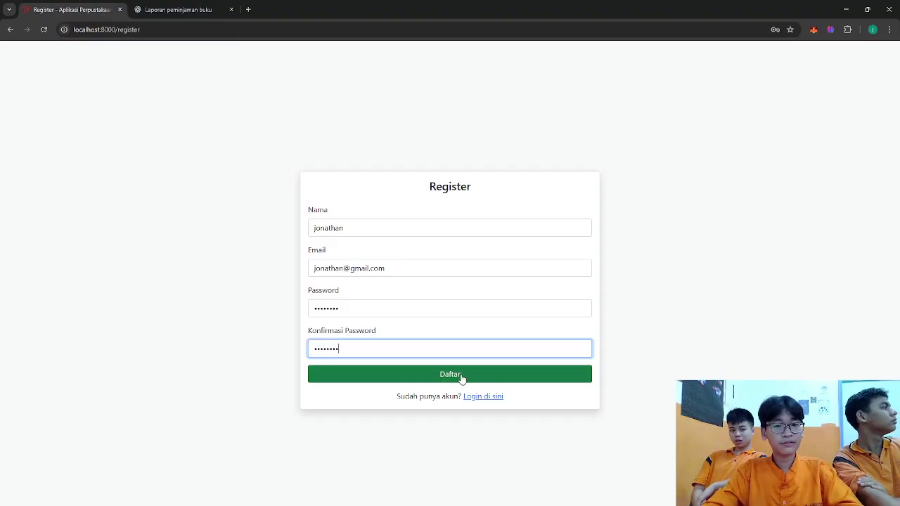
- Submit the Register form and refresh users so the new account appears as row 7
click(461, 378)
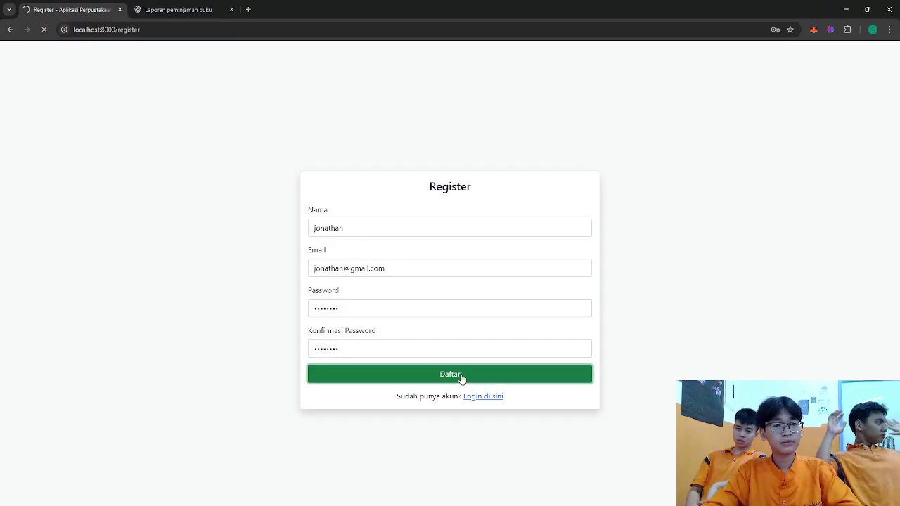
key(alt+Tab)
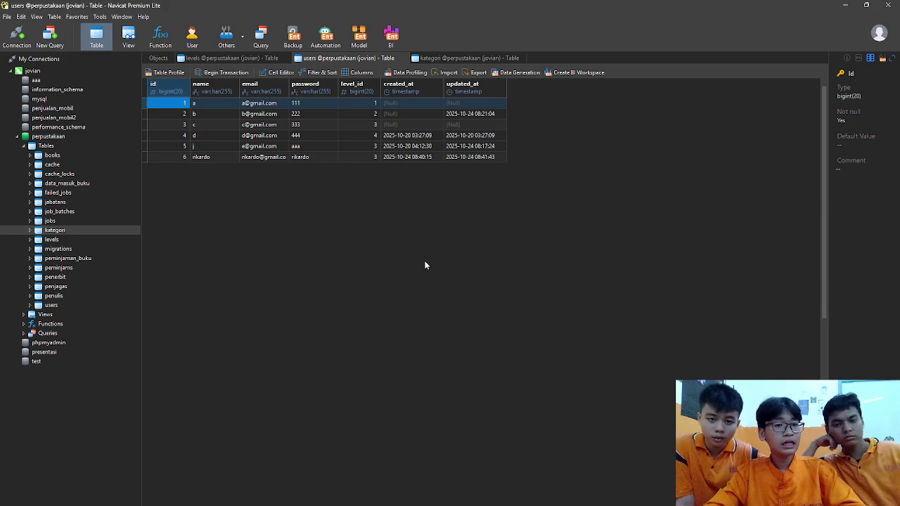
key(F5)
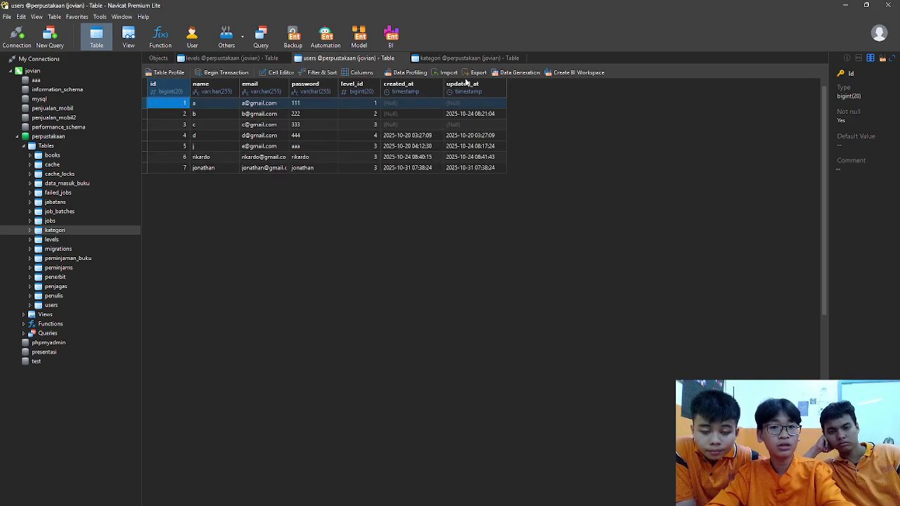
- Rename level 3's nama_level from user to peminjam in the levels table
click(225, 59)
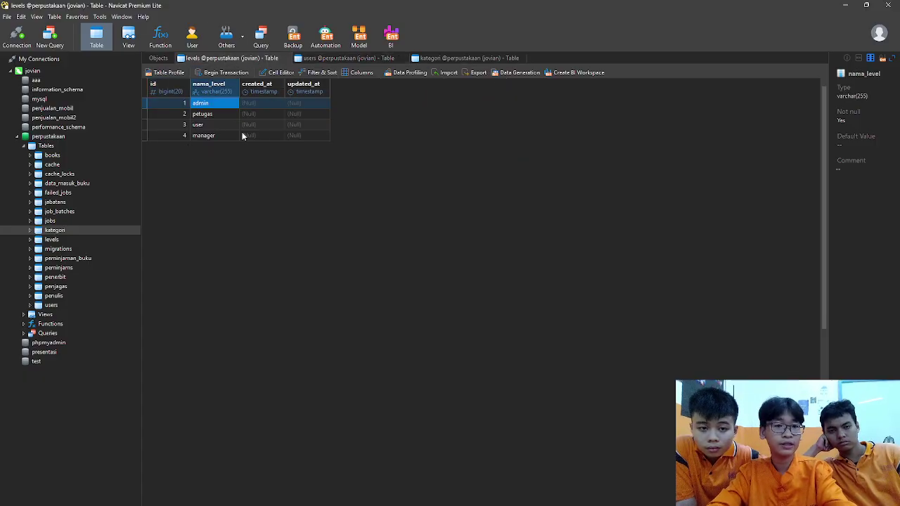
click(218, 125)
key(BackSpace)
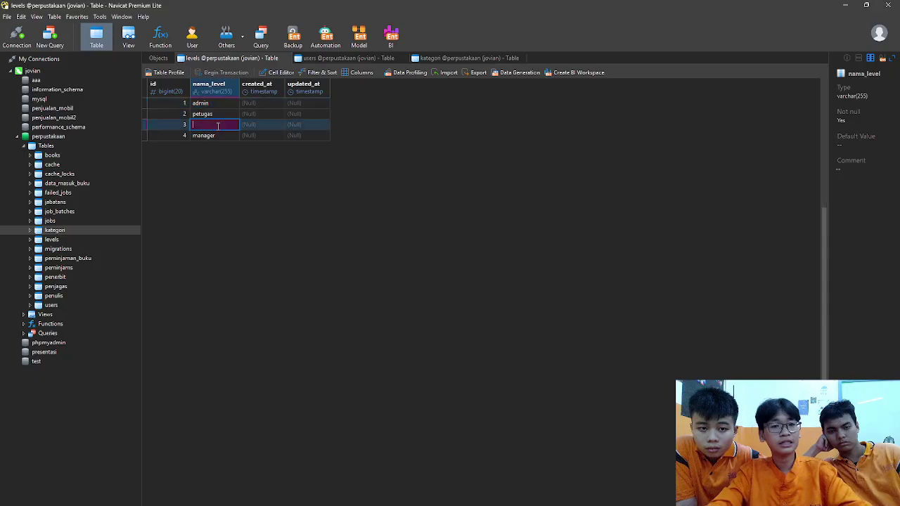
text(peminjam)
key(Return)
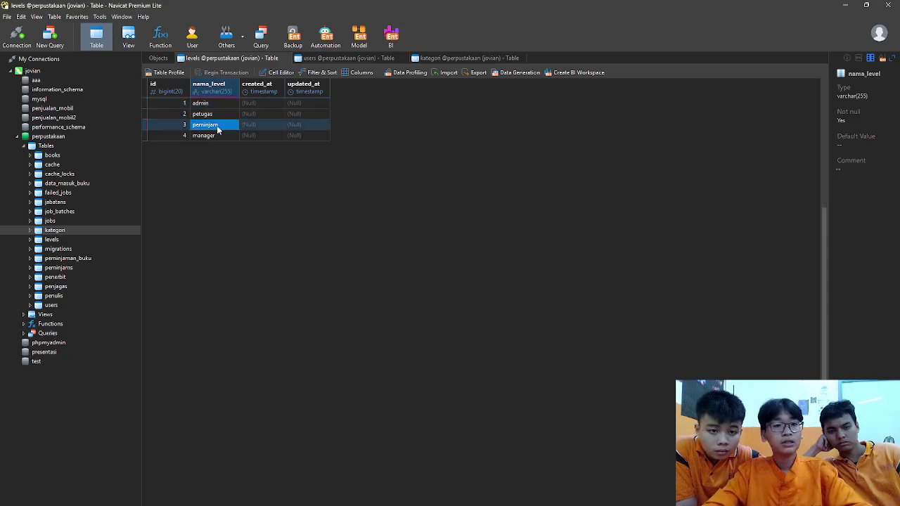
key(alt+Tab)
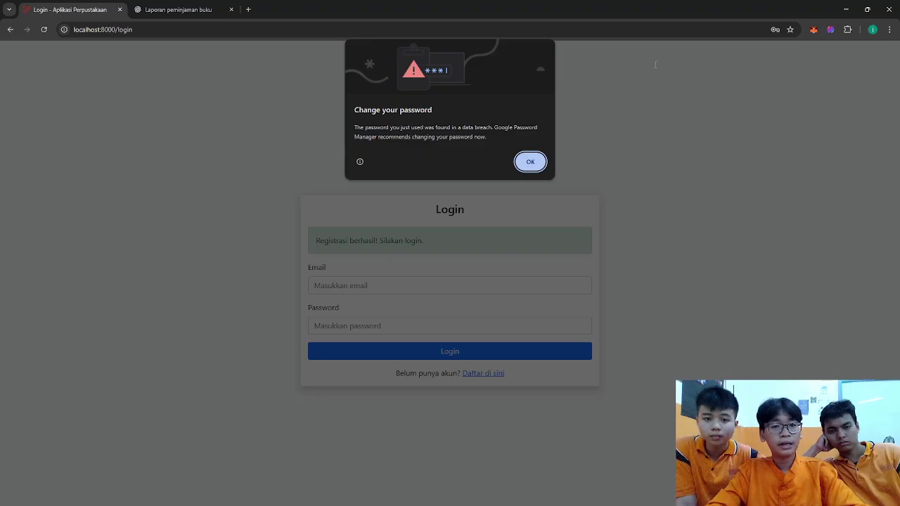
- Fill the login form with the new account's suggested email and its password
click(530, 163)
click(459, 282)
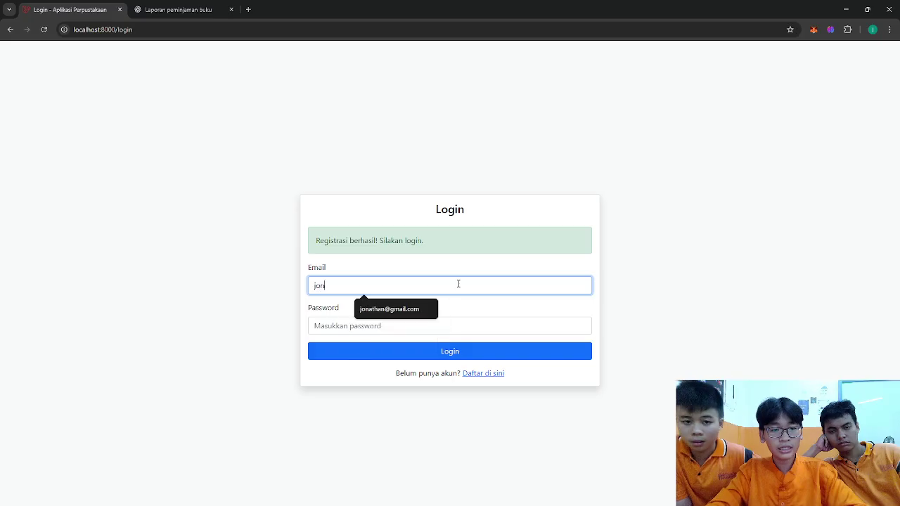
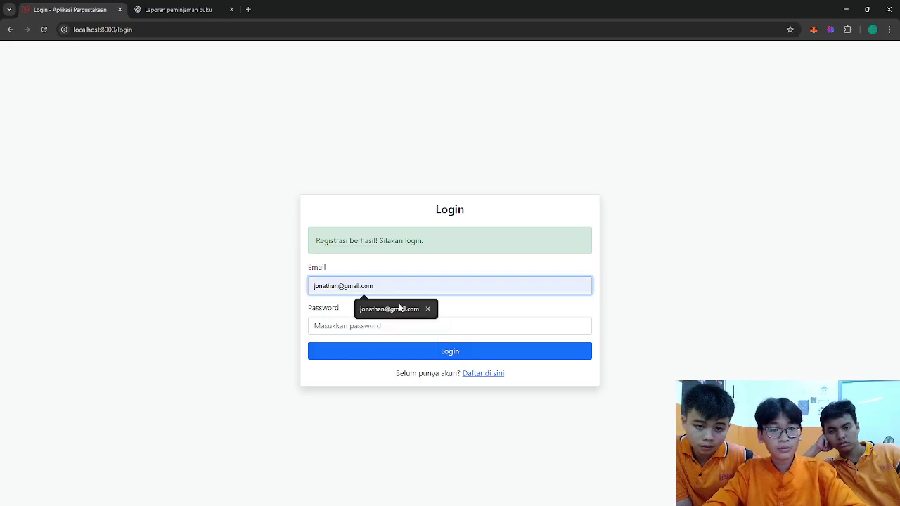
click(408, 308)
click(380, 325)
text(s)
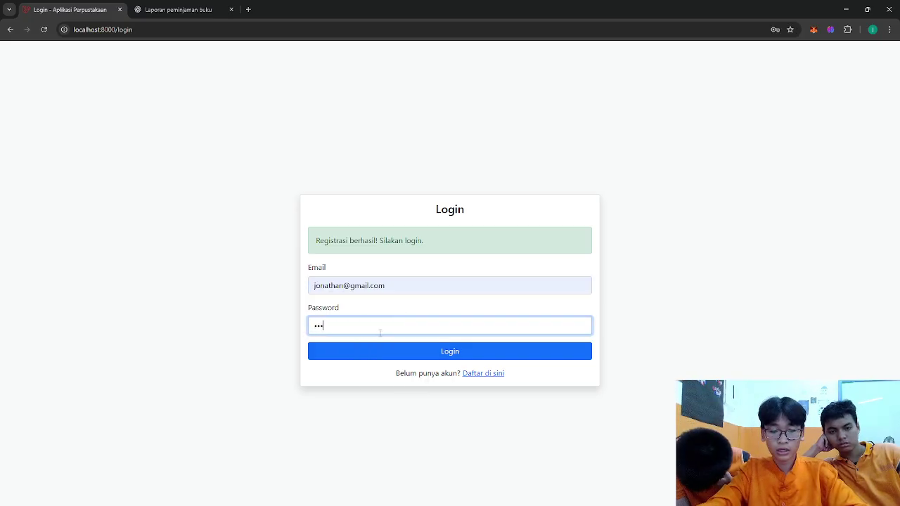
text(12)
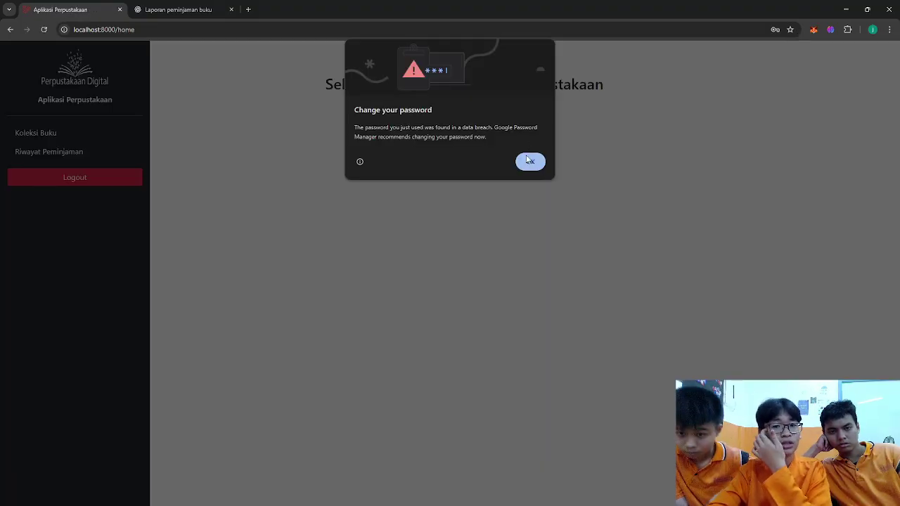
- Dismiss Chrome's password breach warning and go back to the login page
click(530, 161)
click(10, 29)
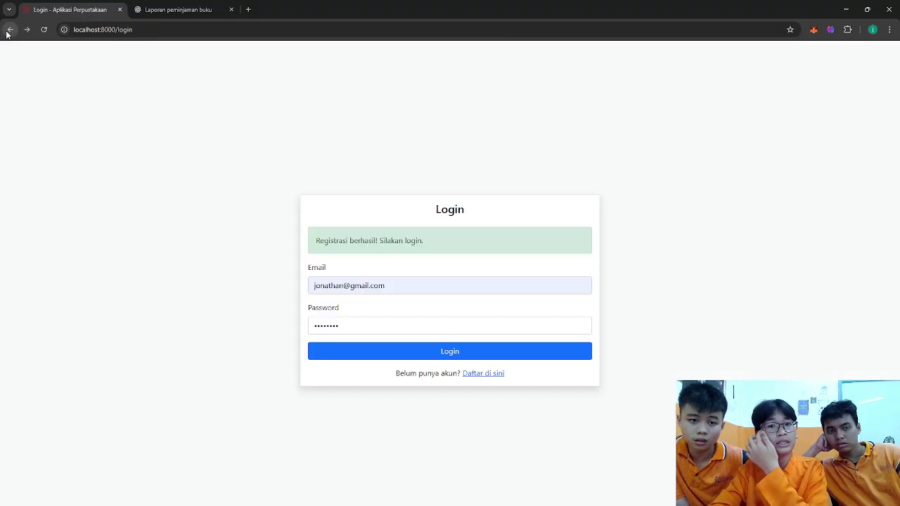
key(alt+Tab)
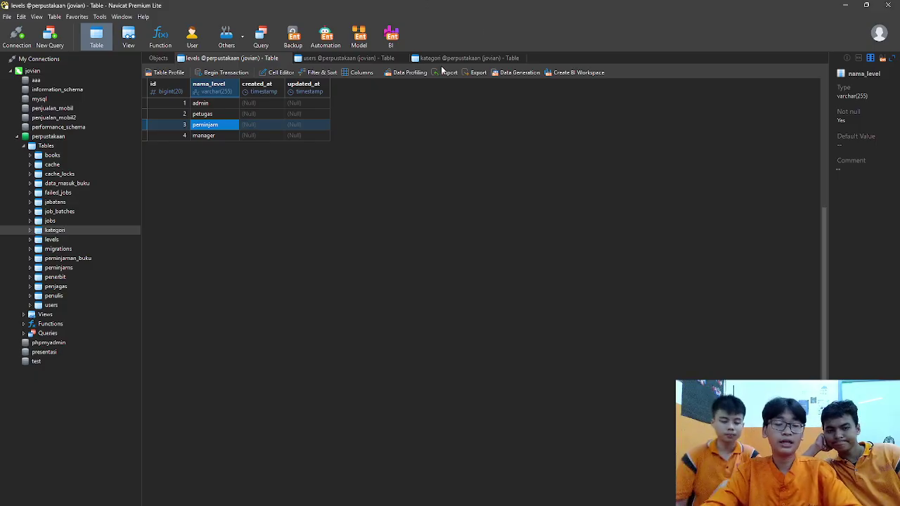
- Recheck the users table, then log in as the new account to reach the Anggota home page
click(358, 57)
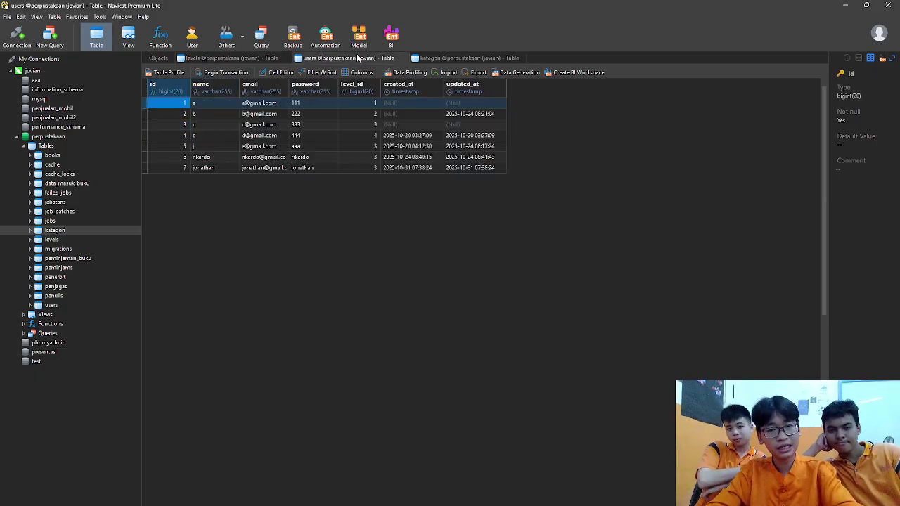
key(alt+Tab)
key(alt+Tab)
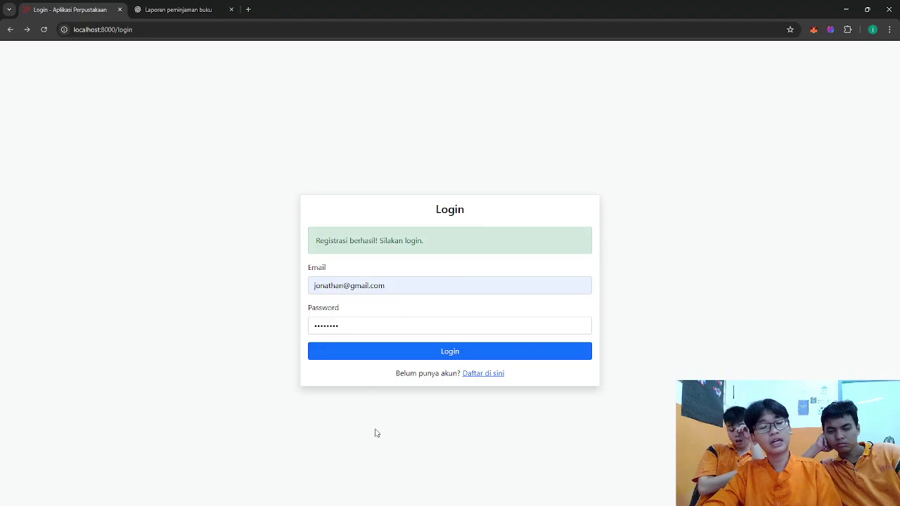
click(470, 344)
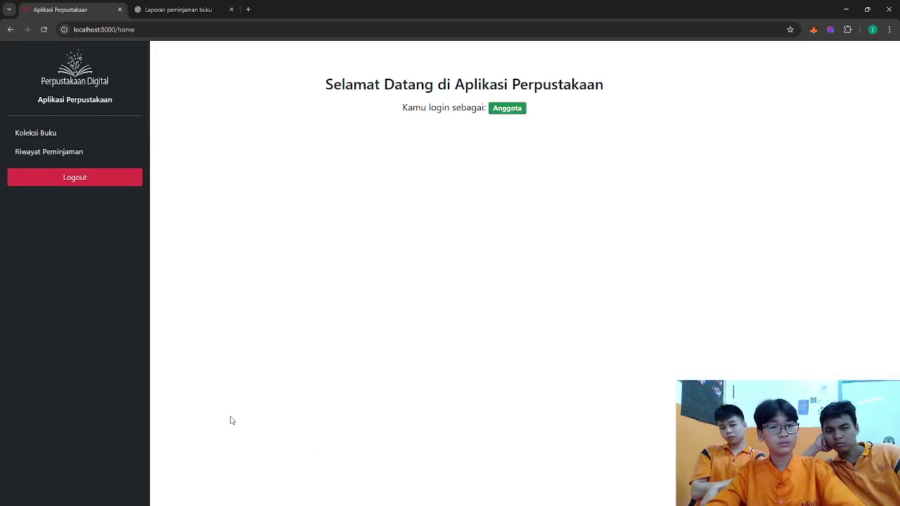
key(alt+Tab)
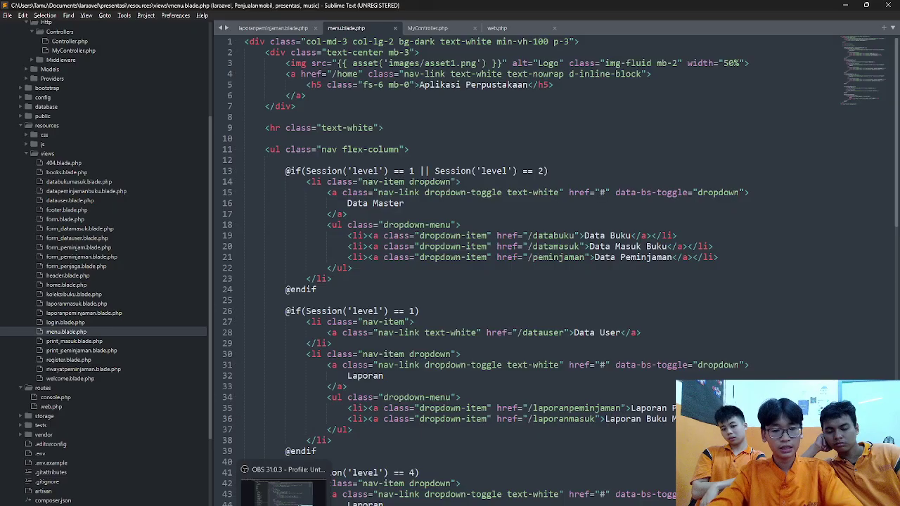